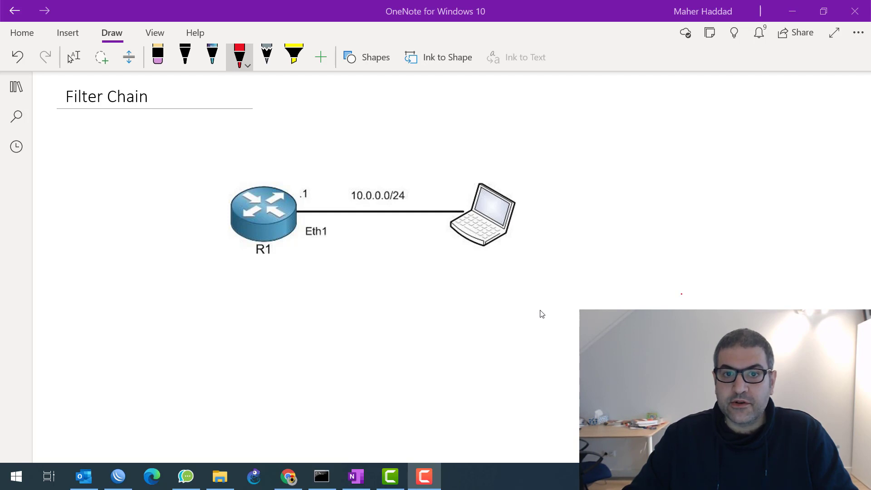
Step: Switch to WinBox, close the open terminal, and bring up the IP firewall's filter rules with the window moved fully into view
{"action": "left_click", "coordinate": [119, 476]}
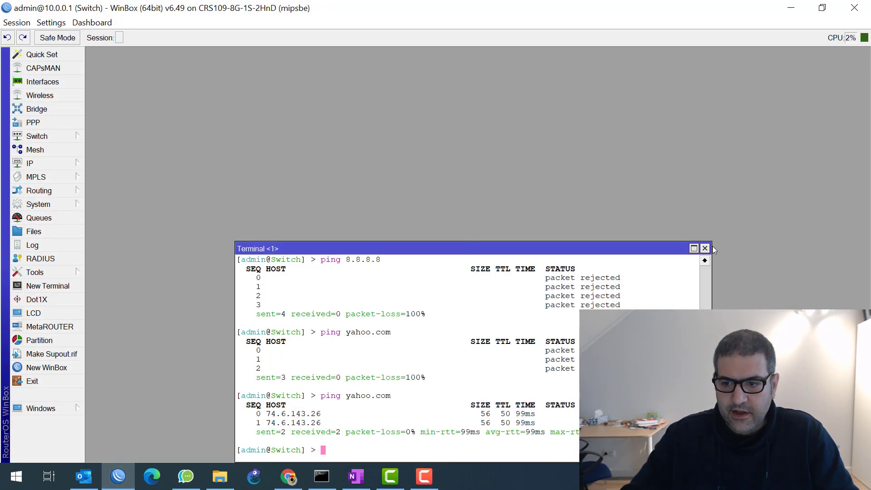
{"action": "left_click", "coordinate": [705, 248]}
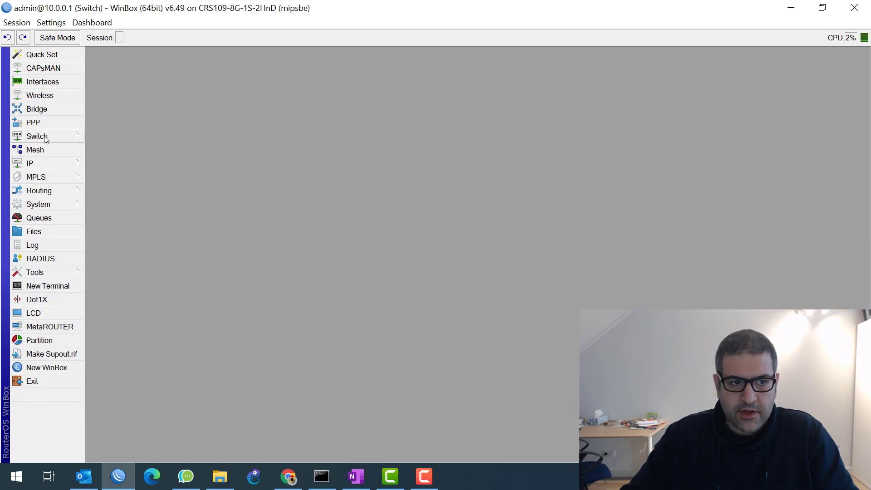
{"action": "left_click", "coordinate": [65, 168]}
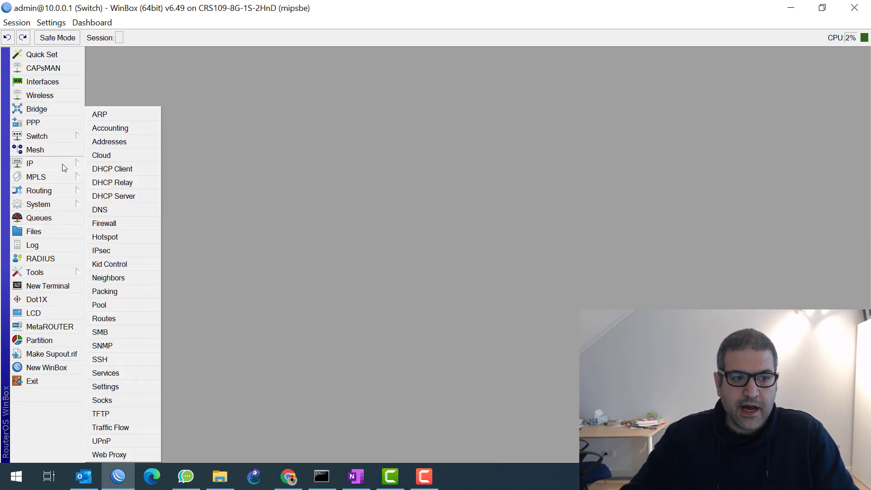
{"action": "left_click", "coordinate": [136, 223]}
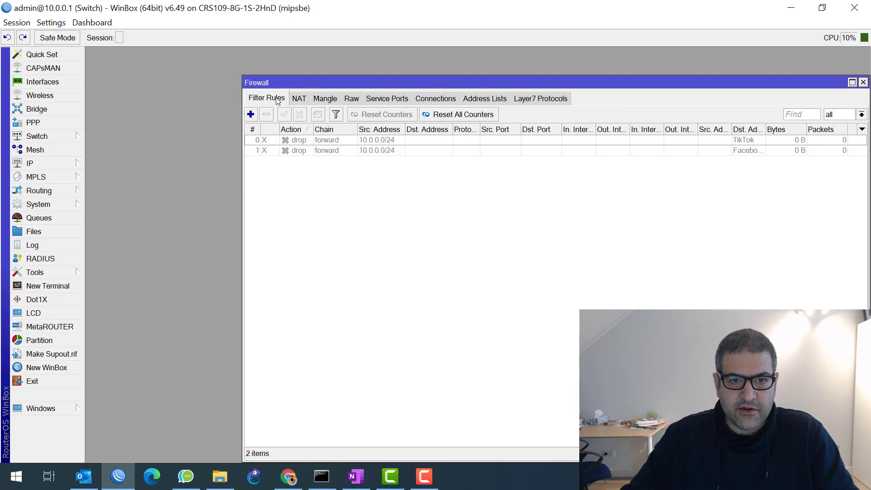
{"action": "left_click_drag", "start_coordinate": [295, 78], "coordinate": [173, 63]}
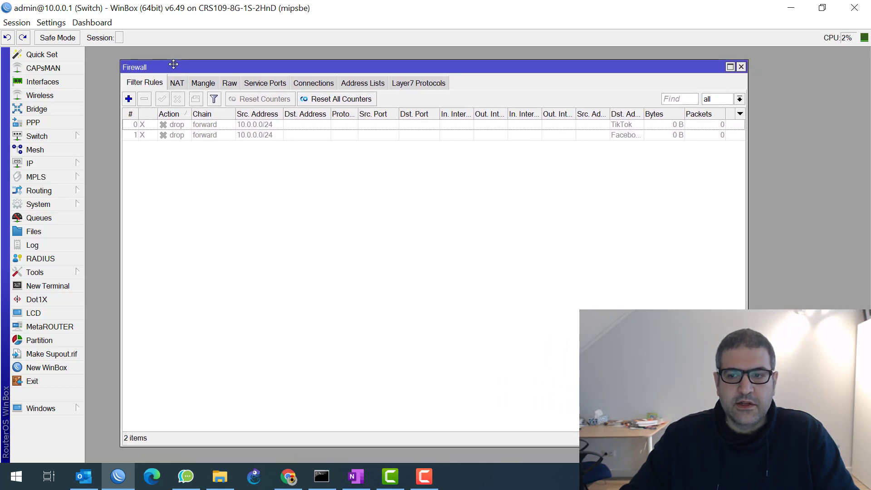
Step: Start a new firewall filter rule and examine the chain options it offers
{"action": "left_click", "coordinate": [128, 99]}
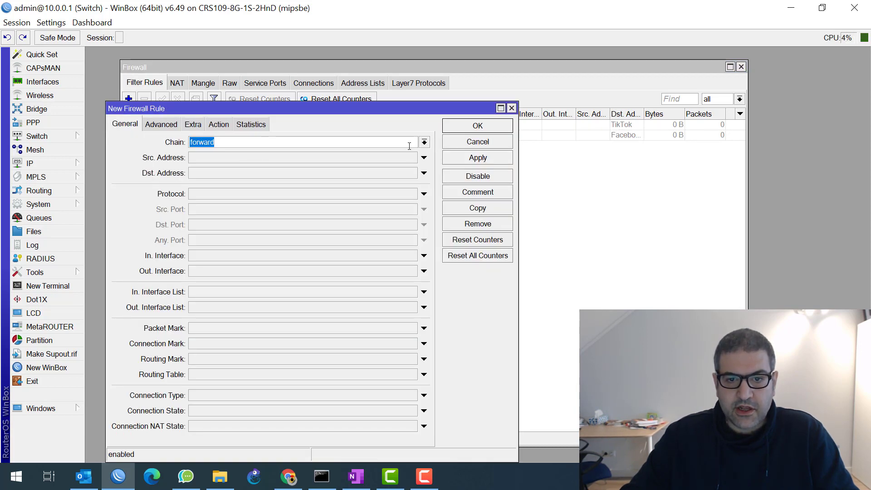
{"action": "left_click", "coordinate": [424, 142]}
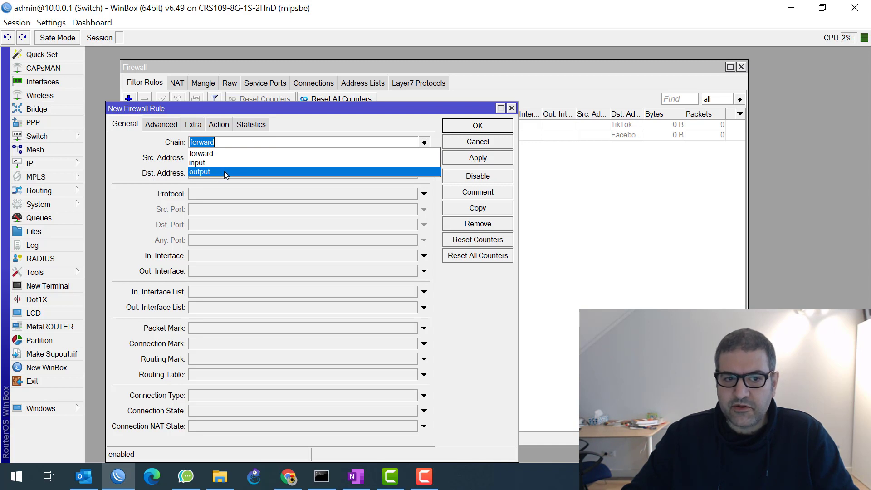
{"action": "key", "text": "Escape"}
{"action": "key", "text": "Escape"}
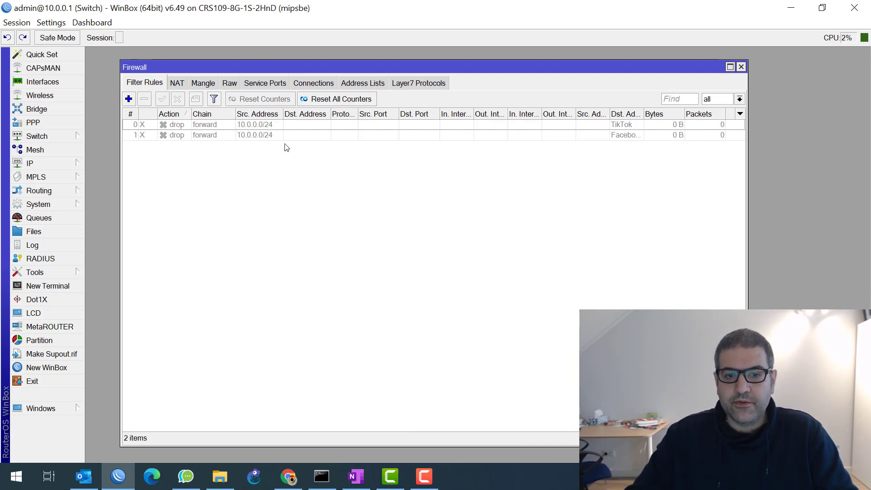
{"action": "left_click", "coordinate": [132, 101]}
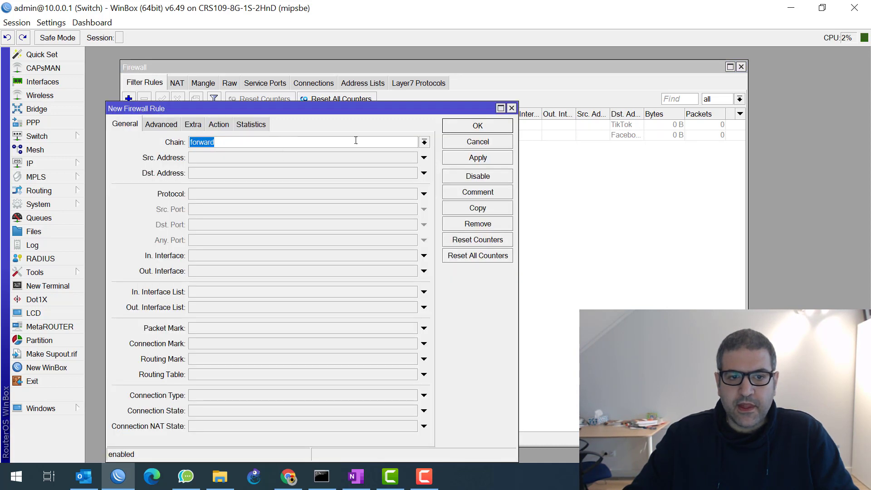
{"action": "left_click", "coordinate": [425, 143]}
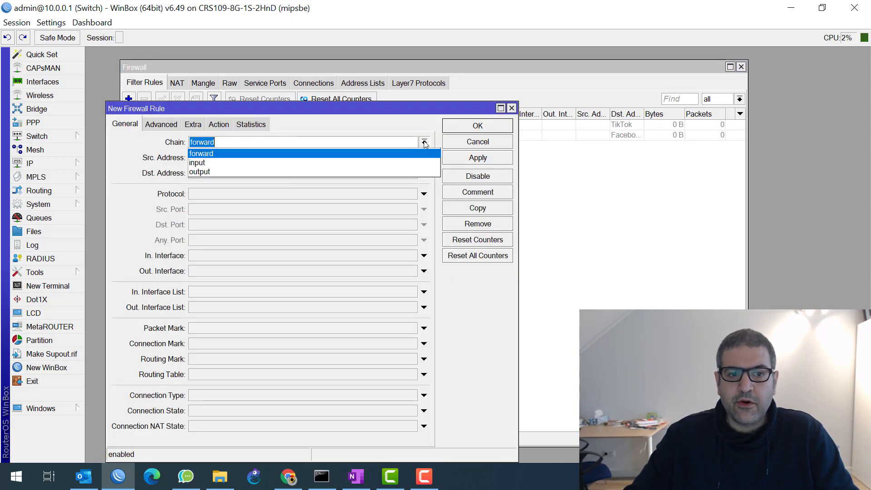
{"action": "left_click", "coordinate": [425, 143]}
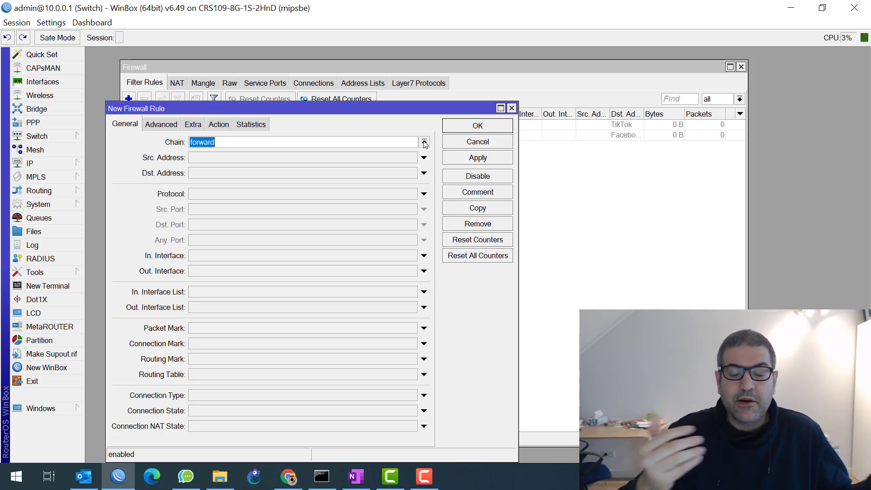
Step: Switch to the OneNote Filter Chain page and draw a red internet cloud beside router R1, linked to it by a short line
{"action": "left_click", "coordinate": [357, 476]}
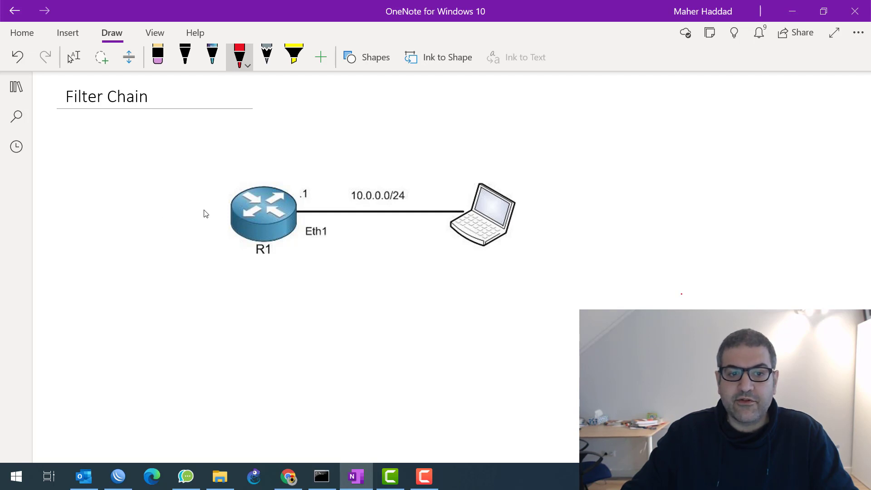
{"action": "left_click", "coordinate": [241, 61]}
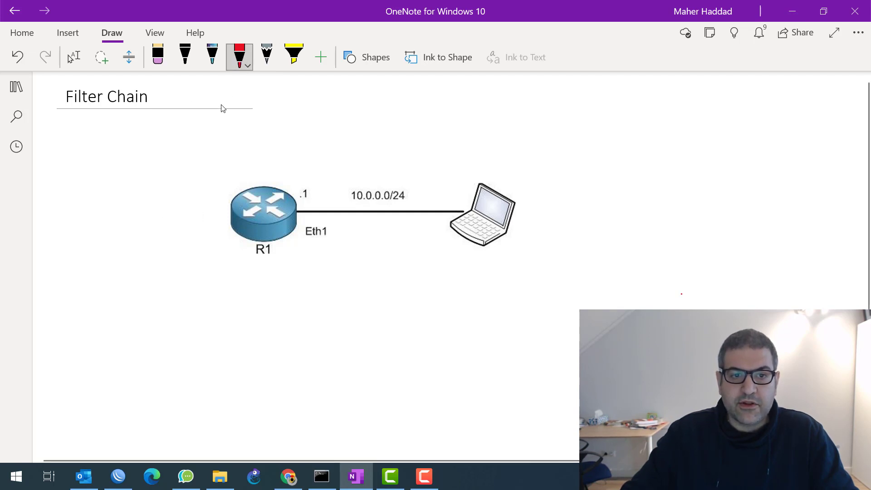
{"action": "left_click", "coordinate": [154, 202]}
{"action": "mouse_move", "coordinate": [127, 187]}
{"action": "left_mouse_down"}
{"action": "mouse_move", "coordinate": [118, 220]}
{"action": "mouse_move", "coordinate": [212, 229]}
{"action": "mouse_move", "coordinate": [147, 172]}
{"action": "mouse_move", "coordinate": [130, 195]}
{"action": "left_mouse_up"}
{"action": "left_click_drag", "start_coordinate": [210, 212], "coordinate": [227, 212]}
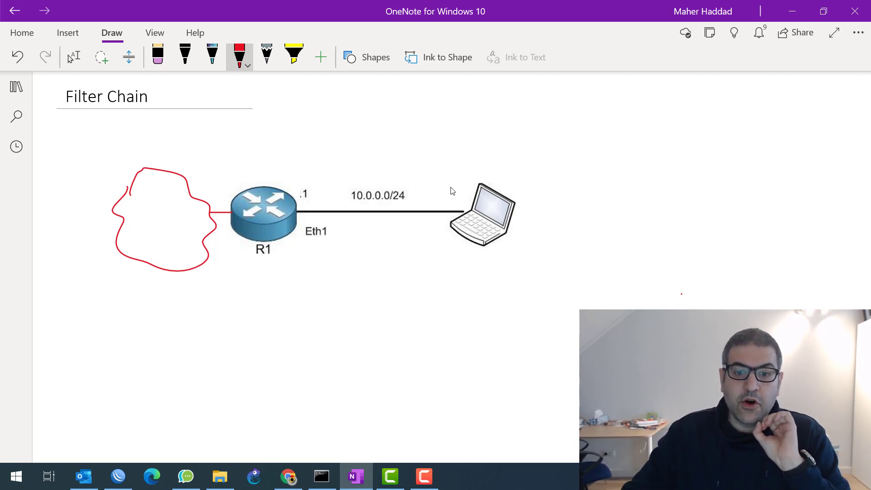
Step: Draw a red arrow from the laptop over R1 to the cloud and a black return arrow from the cloud to the laptop
{"action": "mouse_move", "coordinate": [461, 182]}
{"action": "left_mouse_down"}
{"action": "mouse_move", "coordinate": [343, 169]}
{"action": "mouse_move", "coordinate": [195, 183]}
{"action": "mouse_move", "coordinate": [200, 190]}
{"action": "left_mouse_up"}
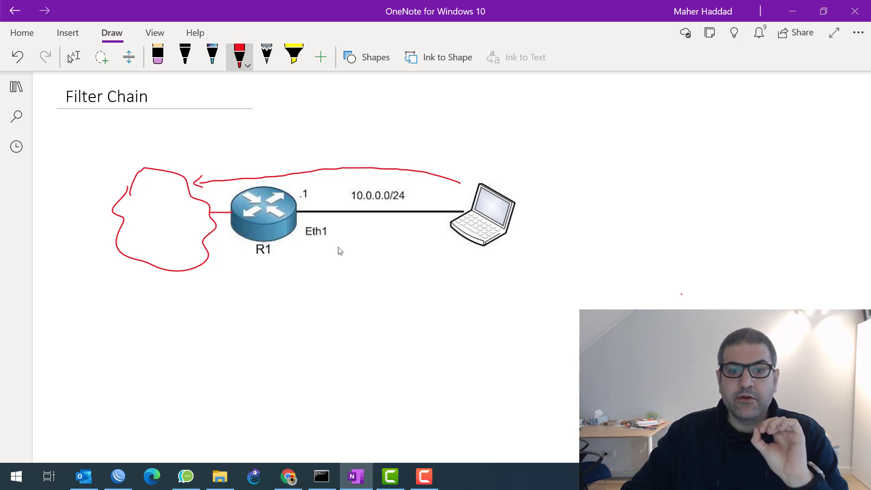
{"action": "left_click", "coordinate": [185, 55]}
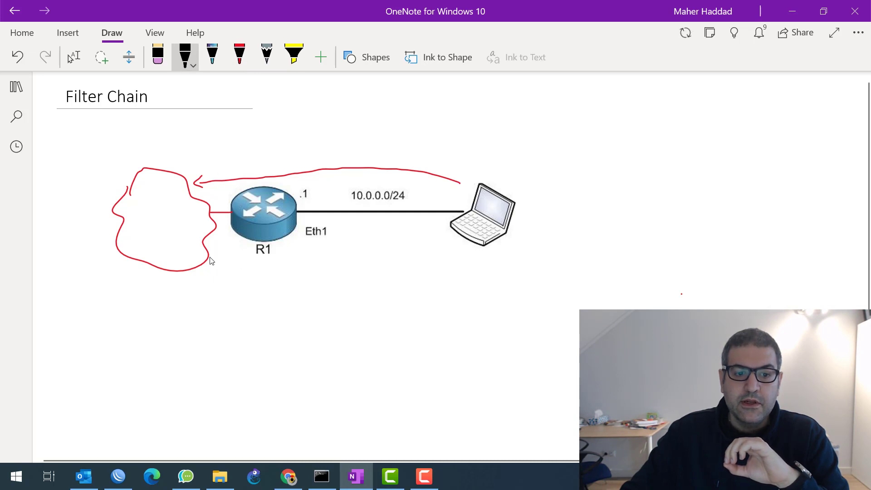
{"action": "mouse_move", "coordinate": [210, 250]}
{"action": "left_mouse_down"}
{"action": "mouse_move", "coordinate": [250, 268]}
{"action": "mouse_move", "coordinate": [300, 271]}
{"action": "mouse_move", "coordinate": [407, 270]}
{"action": "mouse_move", "coordinate": [444, 247]}
{"action": "mouse_move", "coordinate": [446, 256]}
{"action": "left_mouse_up"}
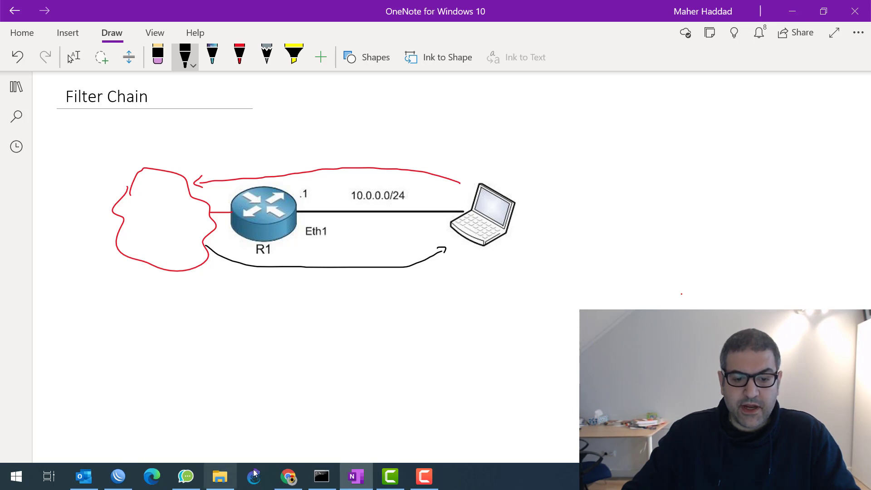
Step: Switch to Command Prompt, run ipconfig, highlight the Wi-Fi adapter's IPv4 address, and minimize the window
{"action": "left_click", "coordinate": [322, 477]}
{"action": "left_click", "coordinate": [311, 268]}
{"action": "scroll", "coordinate": [312, 268], "scroll_direction": "up", "scroll_amount": 7}
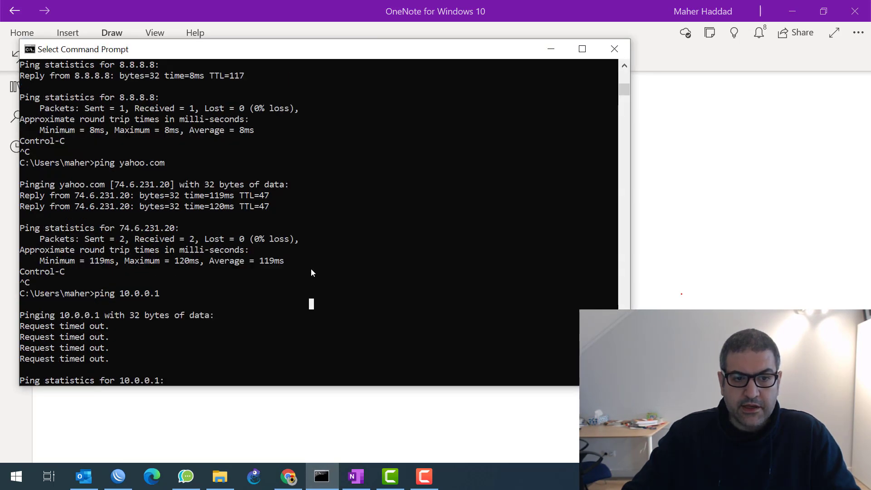
{"action": "scroll", "coordinate": [313, 273], "scroll_direction": "down", "scroll_amount": 16}
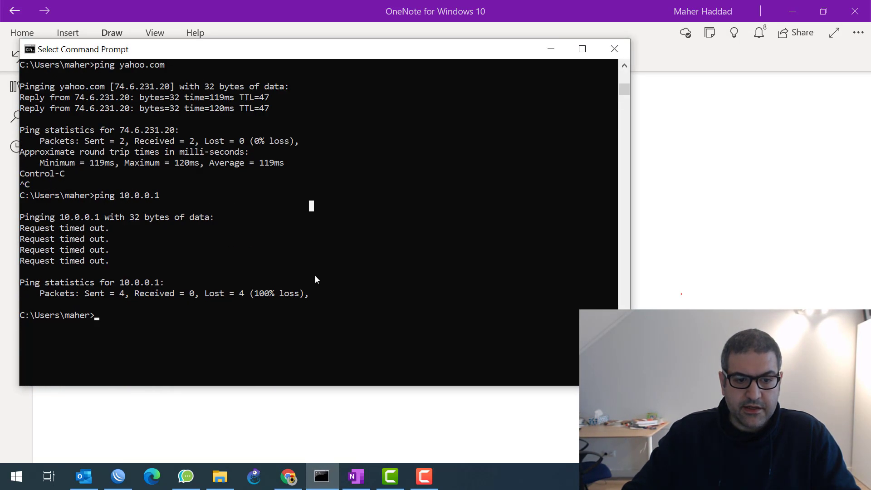
{"action": "type", "text": "ipconfig"}
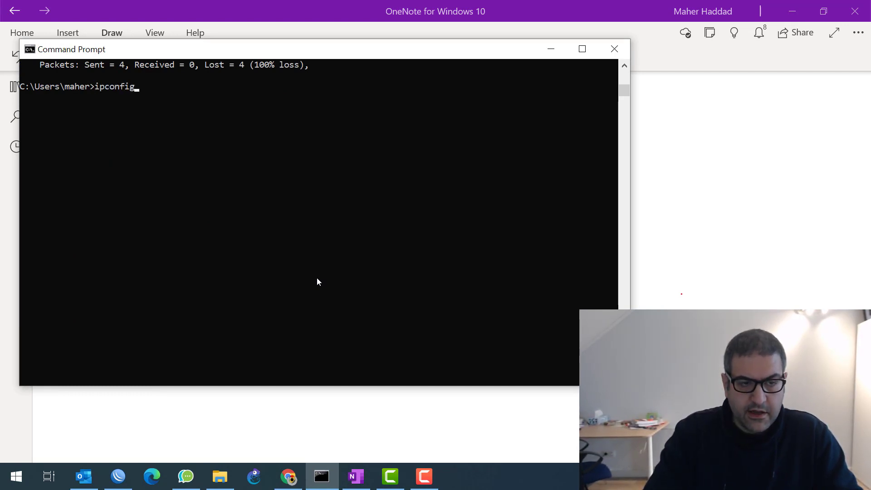
{"action": "key", "text": "Return"}
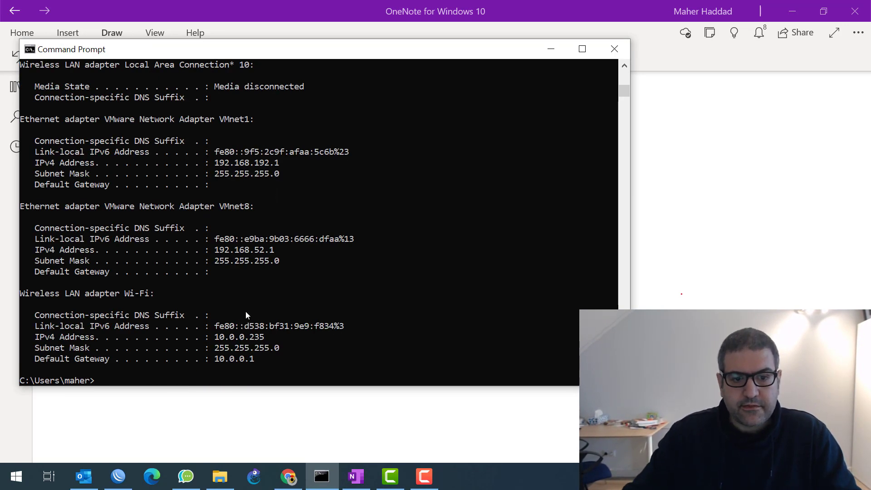
{"action": "left_click_drag", "start_coordinate": [216, 341], "coordinate": [269, 342]}
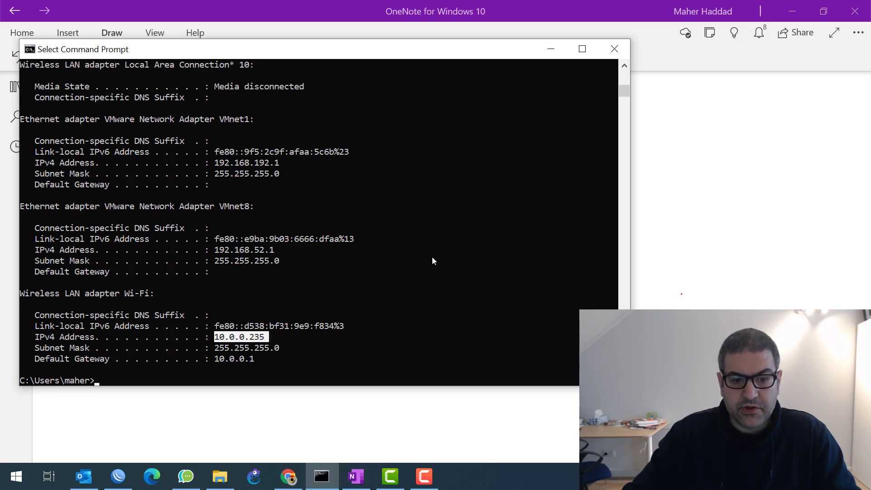
{"action": "left_click", "coordinate": [551, 48]}
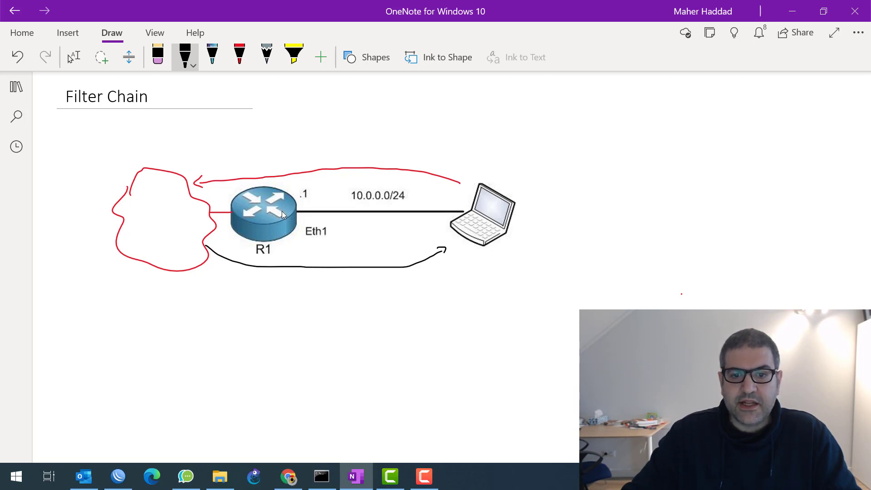
Step: Ping the router at 10.0.0.1 from Command Prompt and leave the prompt line empty
{"action": "left_click", "coordinate": [322, 476]}
{"action": "type", "text": "ping "}
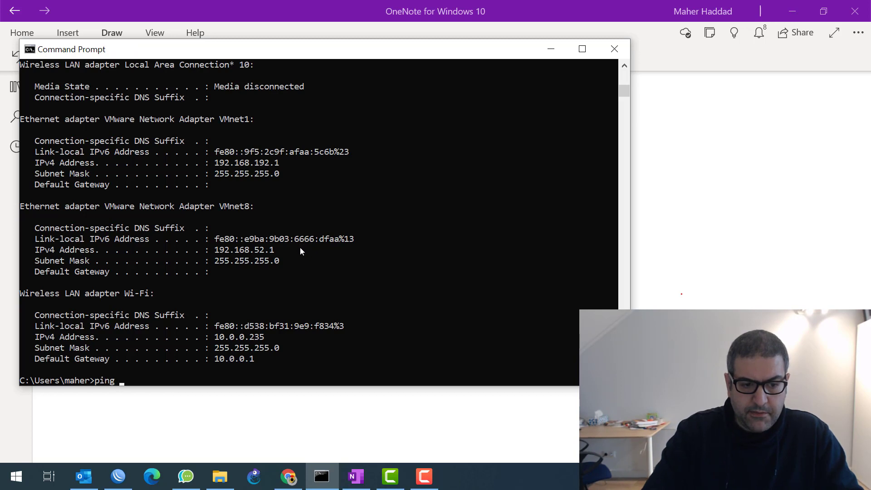
{"action": "type", "text": "10.0.0.1"}
{"action": "key", "text": "Return"}
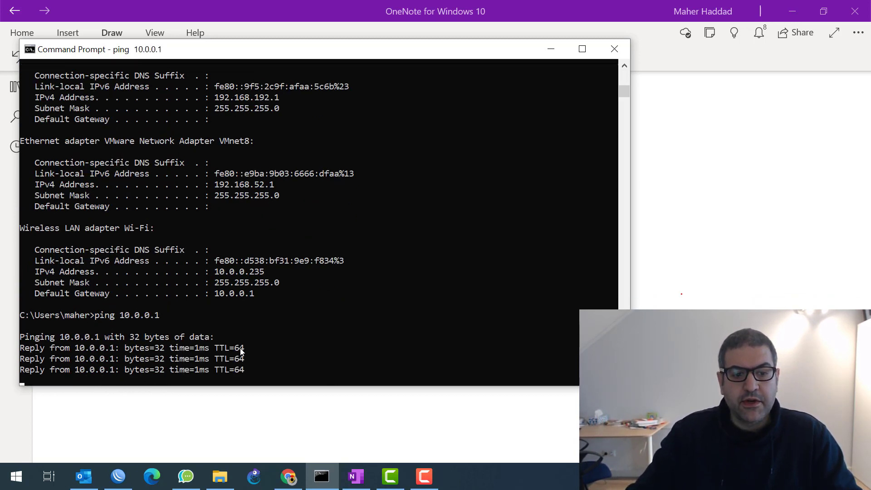
{"action": "key", "text": "ctrl+x"}
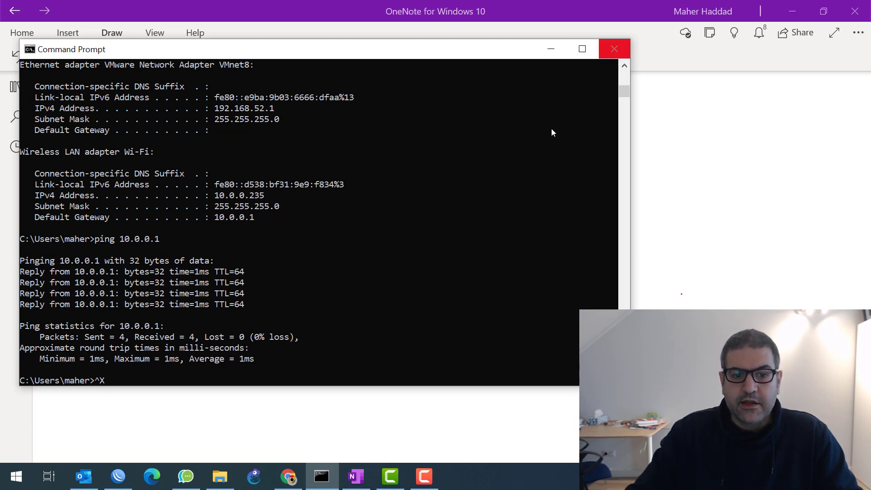
{"action": "left_click", "coordinate": [300, 255]}
{"action": "key", "text": "Escape"}
{"action": "key", "text": "Escape"}
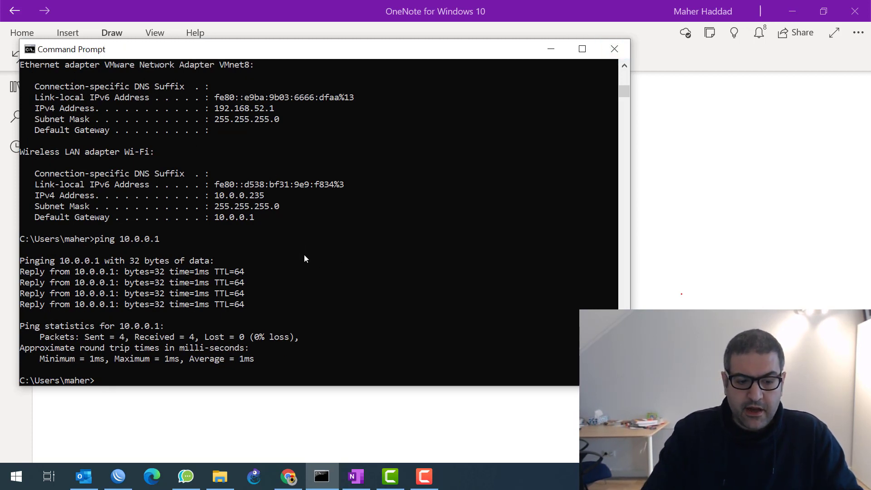
Step: Ping yahoo.com from the PC, stop the ping early, and minimize Command Prompt
{"action": "type", "text": "ping yaho"}
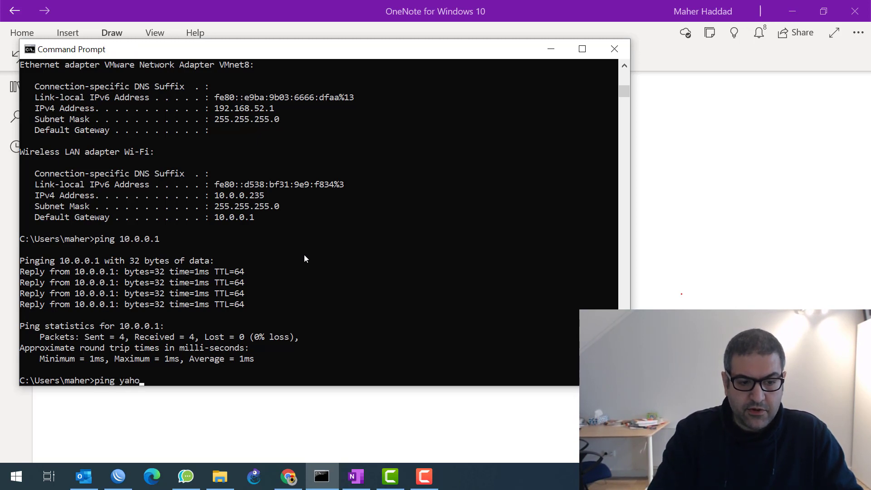
{"action": "type", "text": "o.com"}
{"action": "key", "text": "Return"}
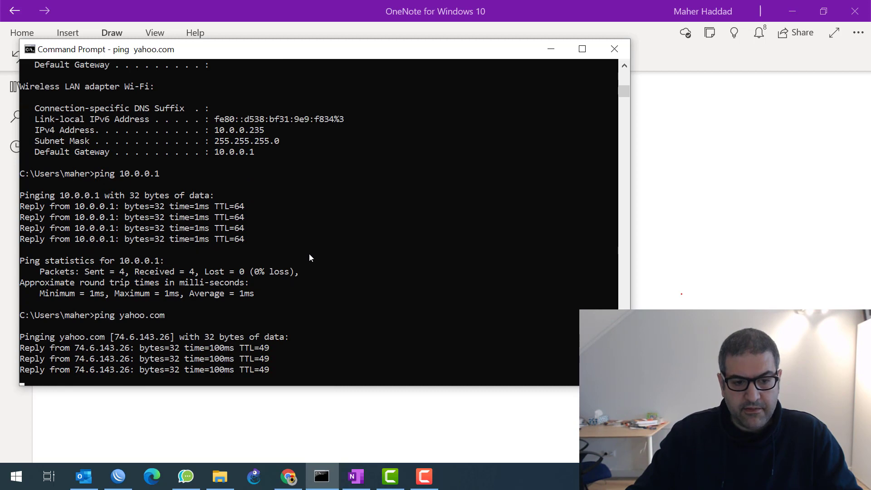
{"action": "key", "text": "ctrl+c"}
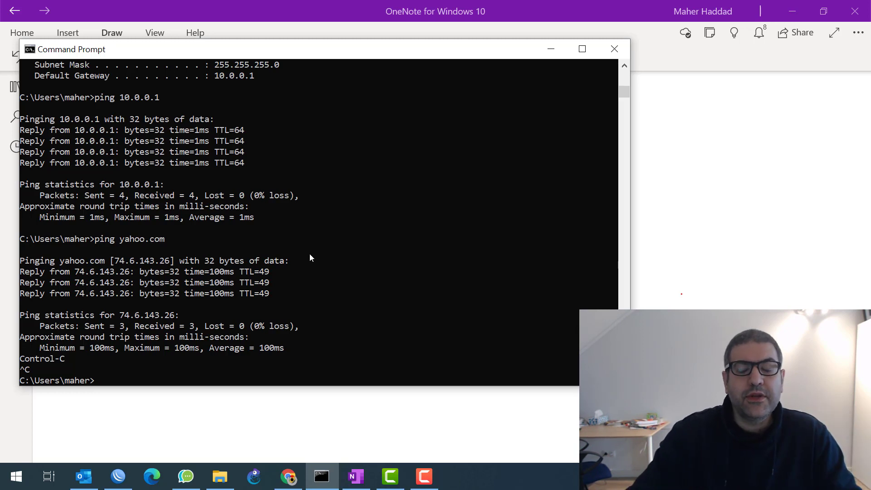
{"action": "left_click", "coordinate": [552, 49]}
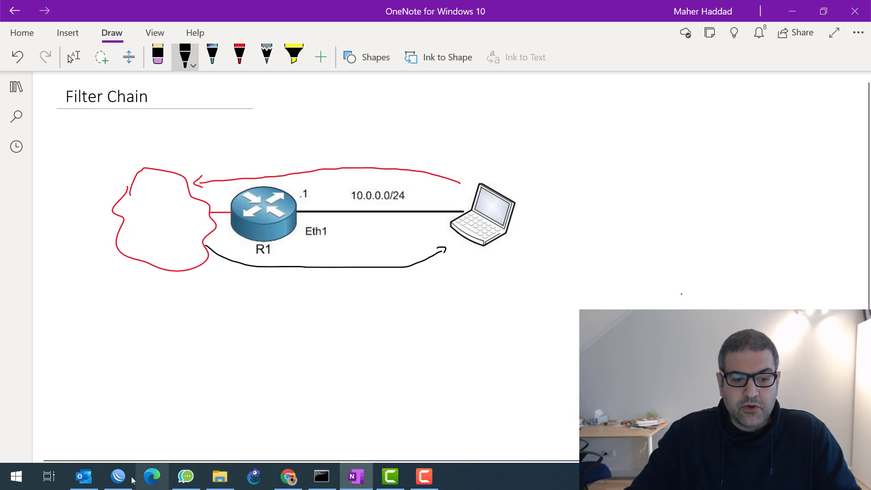
Step: Switch to WinBox and start a new firewall filter rule on the forward chain with protocol icmp and no source address
{"action": "left_click", "coordinate": [118, 476]}
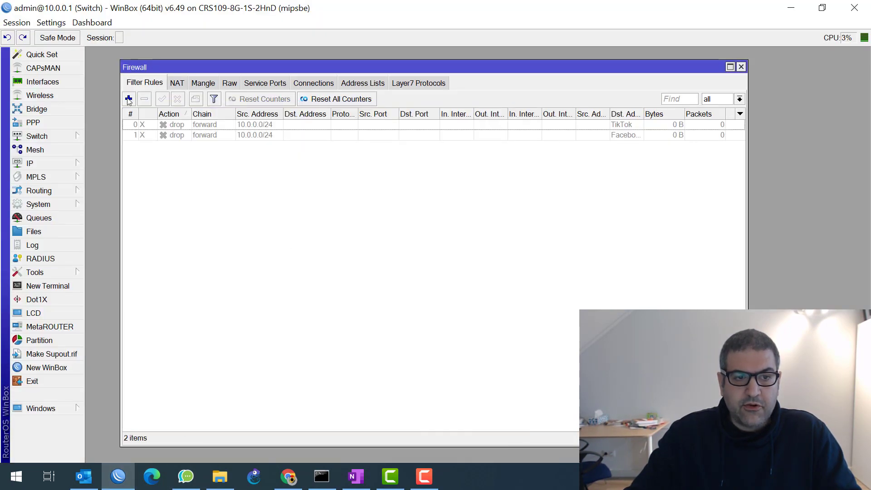
{"action": "left_click", "coordinate": [129, 98]}
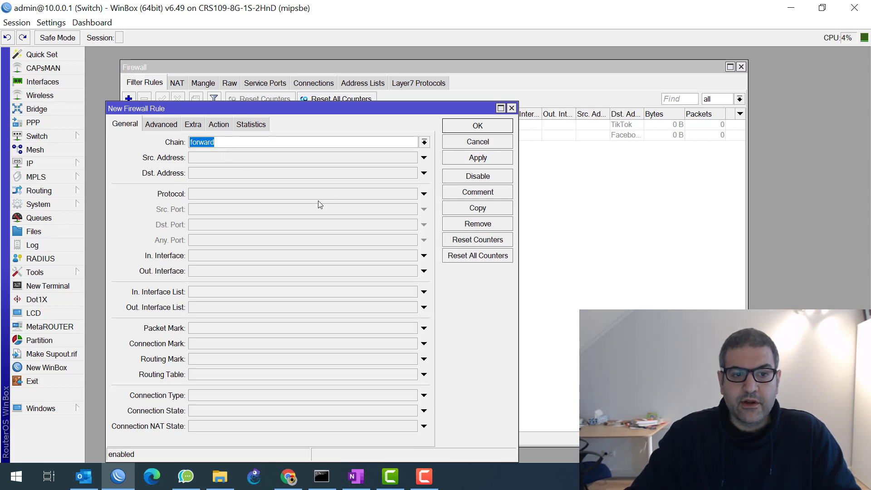
{"action": "left_click", "coordinate": [228, 155]}
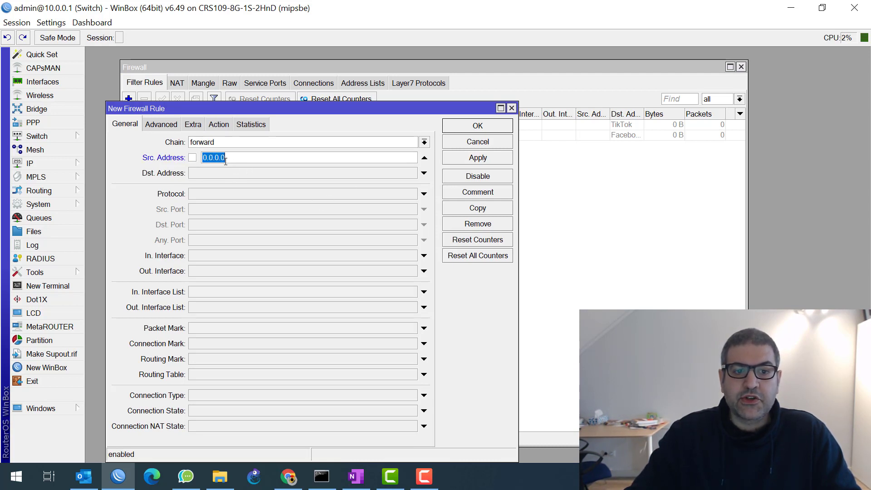
{"action": "left_click", "coordinate": [424, 159]}
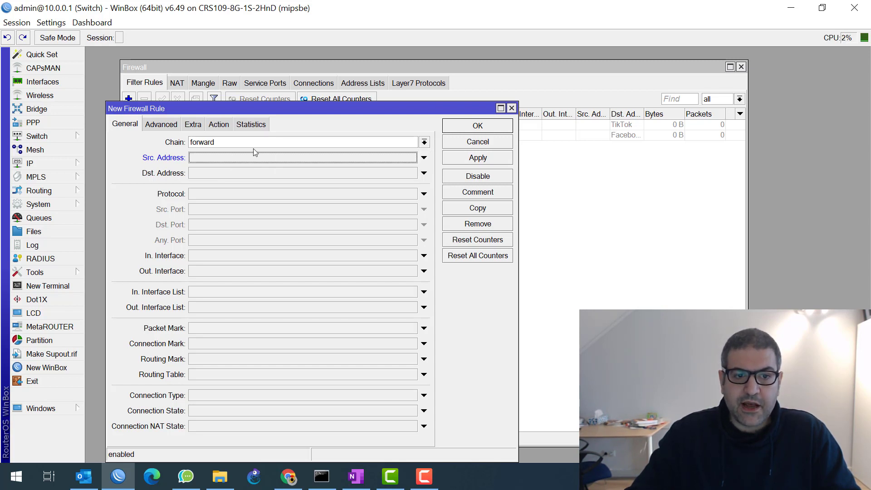
{"action": "left_click", "coordinate": [252, 194]}
{"action": "left_click", "coordinate": [411, 195]}
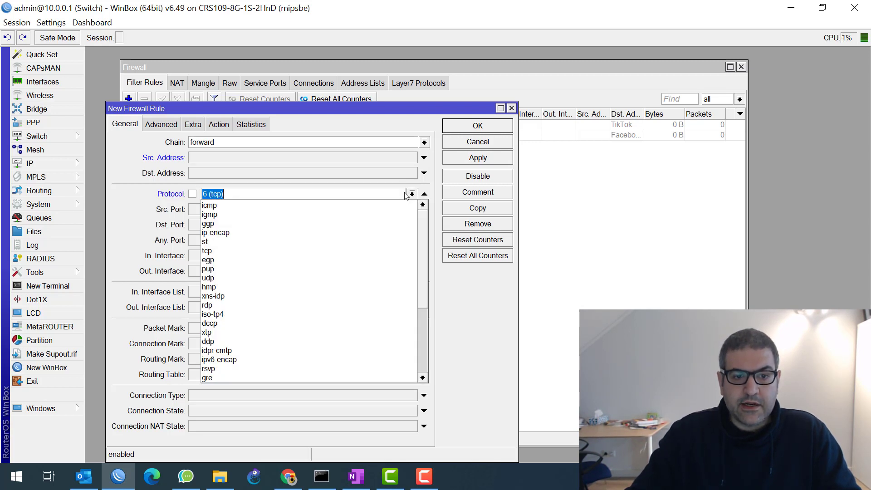
{"action": "left_click", "coordinate": [224, 207]}
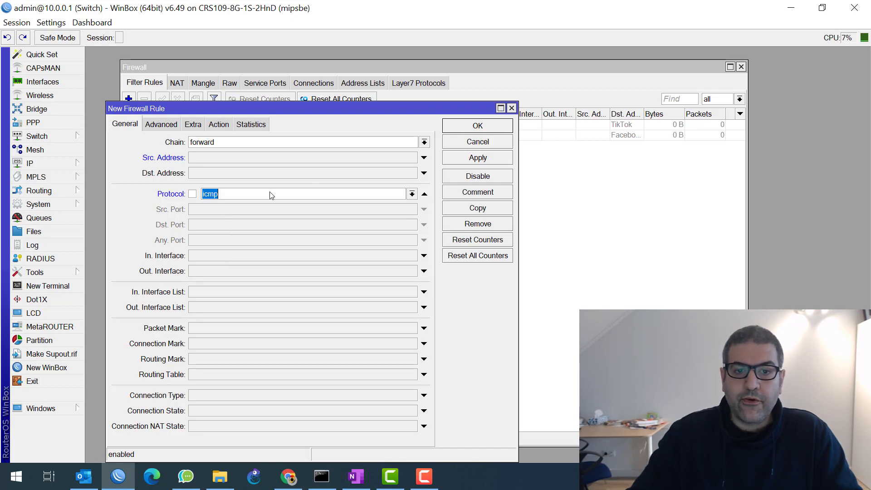
{"action": "left_click_drag", "start_coordinate": [339, 107], "coordinate": [335, 80]}
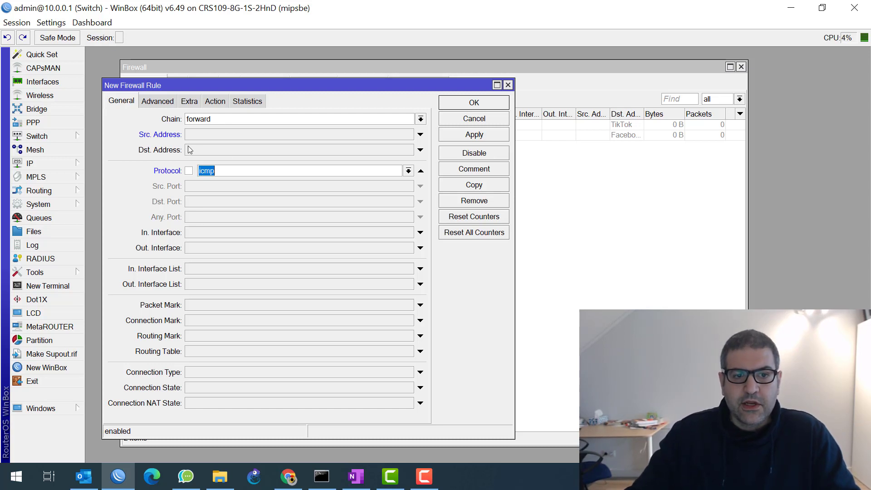
Step: Set the new rule's action to drop, save it, and select it in the filter rules list
{"action": "left_click", "coordinate": [216, 102]}
{"action": "left_click", "coordinate": [213, 119]}
{"action": "left_click", "coordinate": [213, 157]}
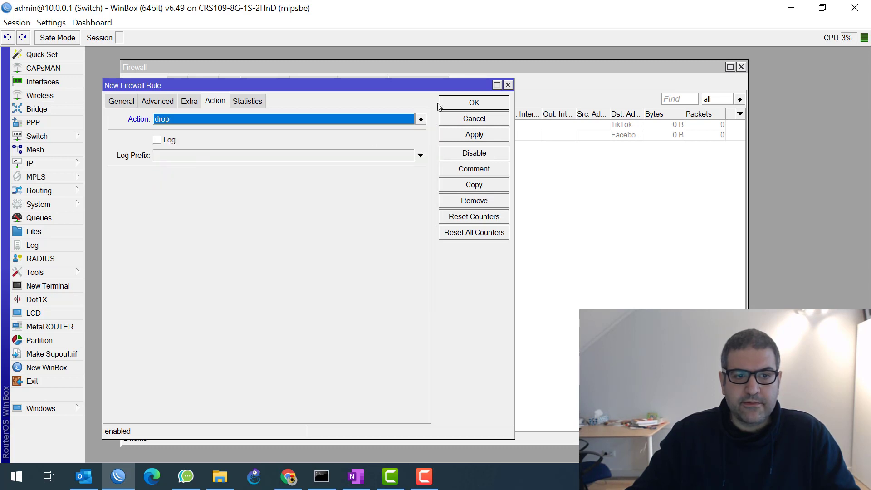
{"action": "left_click", "coordinate": [478, 101]}
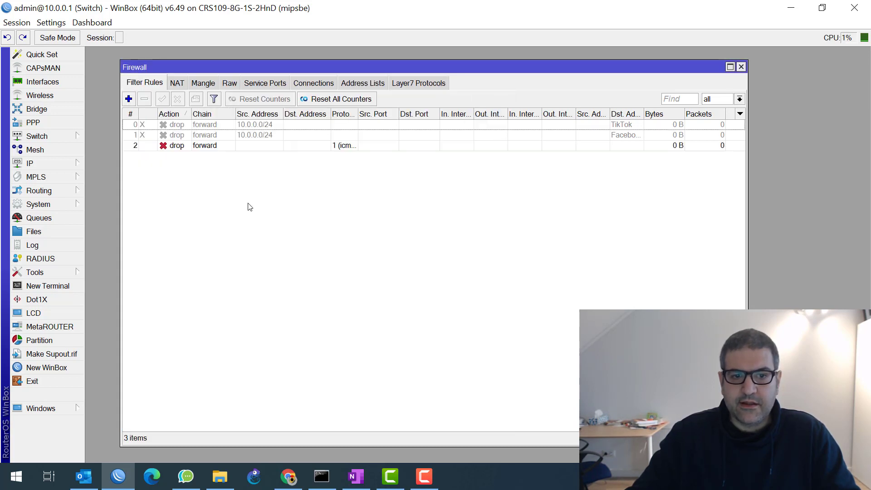
{"action": "left_click", "coordinate": [208, 146]}
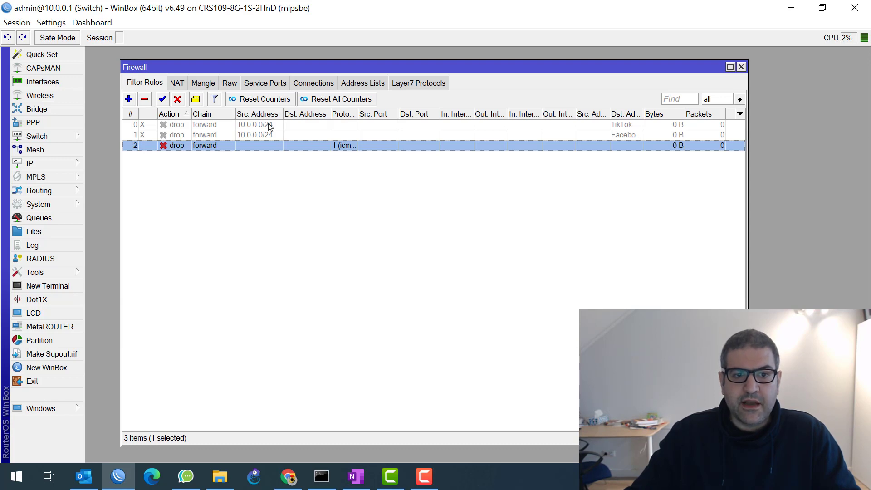
Step: Remove all tracked connections from the firewall's connection list
{"action": "left_click", "coordinate": [311, 84]}
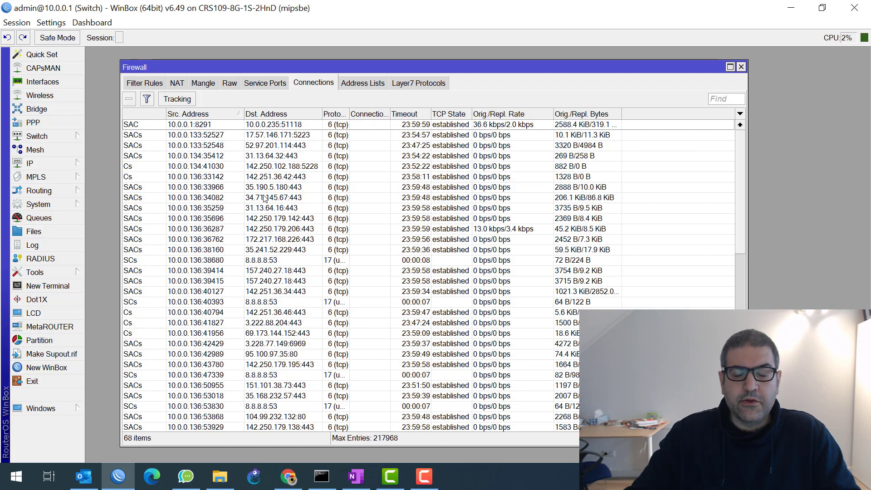
{"action": "key", "text": "ctrl+a"}
{"action": "left_click", "coordinate": [129, 99]}
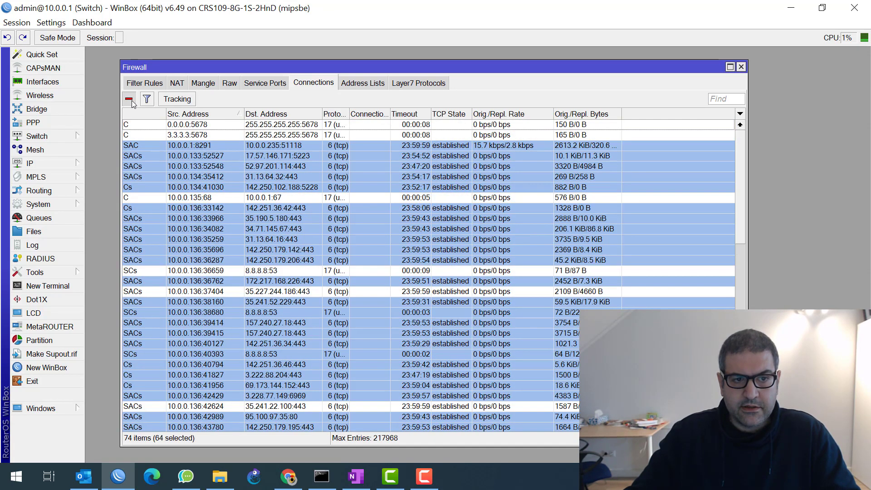
{"action": "left_click", "coordinate": [191, 165]}
{"action": "key", "text": "ctrl+a"}
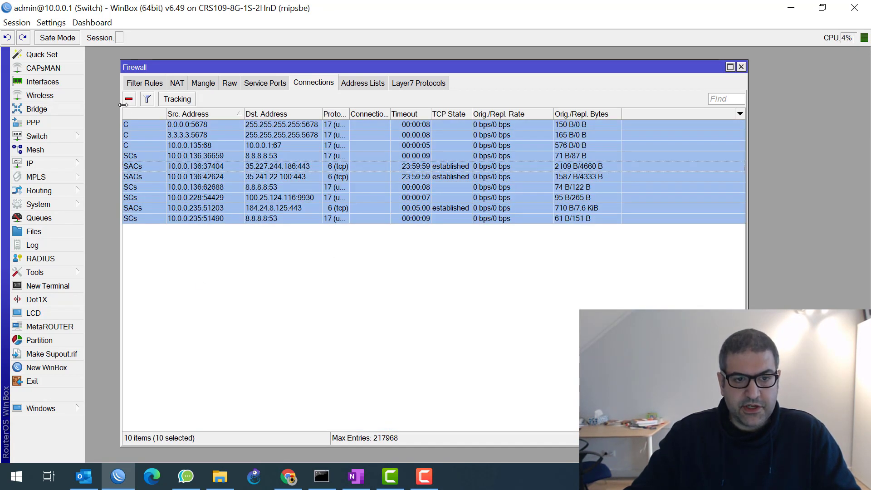
{"action": "left_click", "coordinate": [129, 100]}
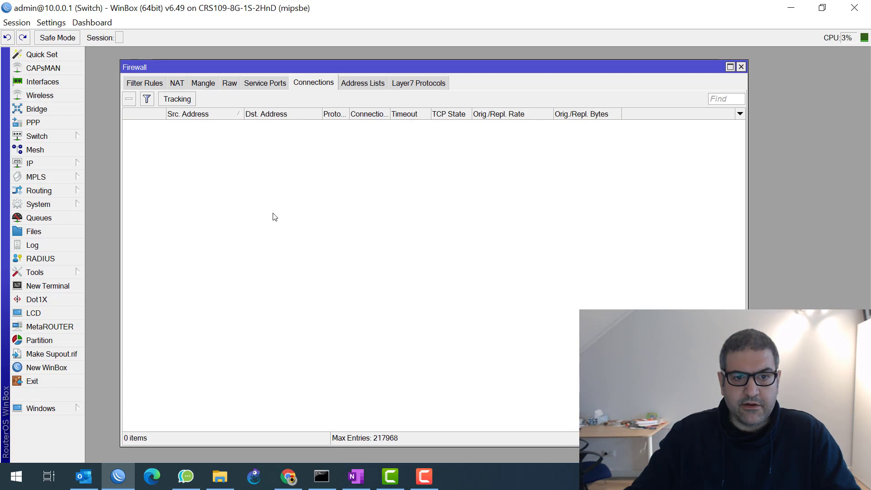
Step: Switch to Command Prompt, ping yahoo.com again, and move the window clear of the firewall headings
{"action": "left_click", "coordinate": [322, 476]}
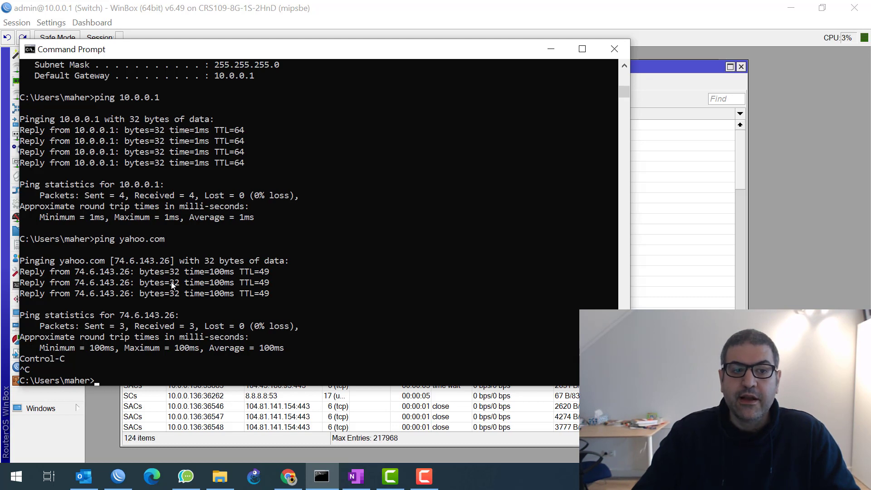
{"action": "key", "text": "Up"}
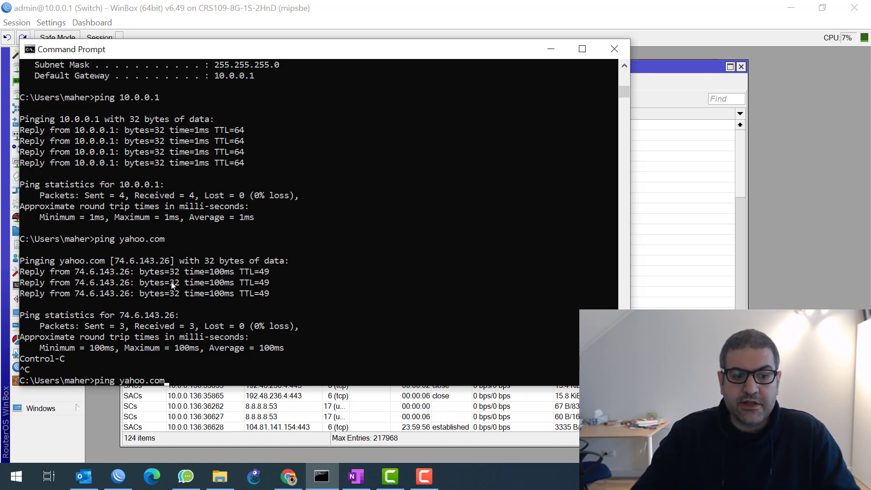
{"action": "key", "text": "Return"}
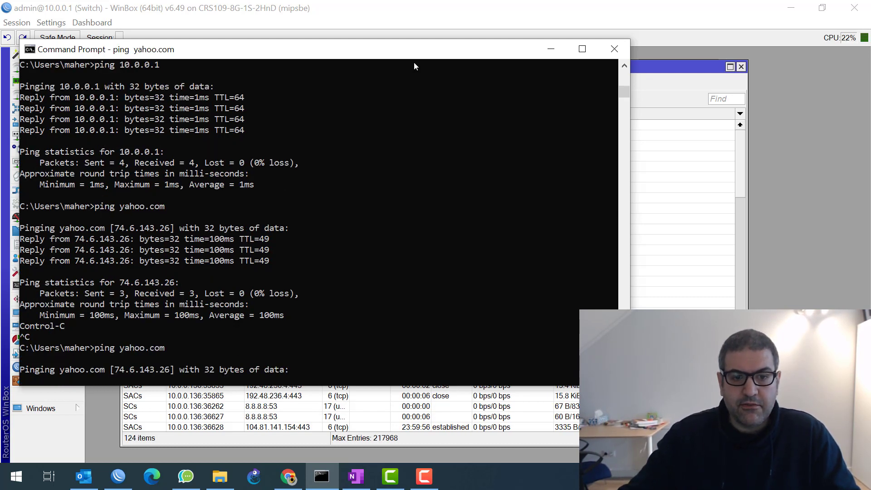
{"action": "left_click_drag", "start_coordinate": [404, 48], "coordinate": [497, 149]}
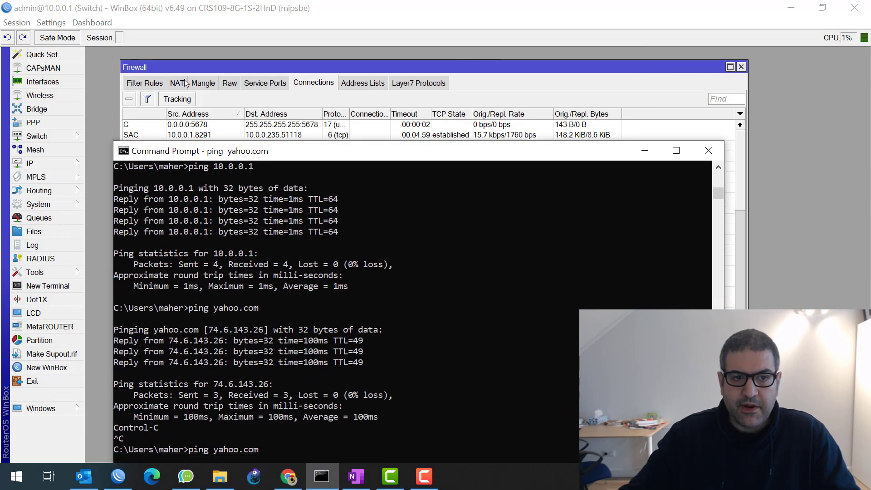
Step: Return to the filter rules in WinBox and check the ICMP drop rule's byte and packet counters
{"action": "left_click", "coordinate": [154, 83]}
{"action": "left_click", "coordinate": [155, 83]}
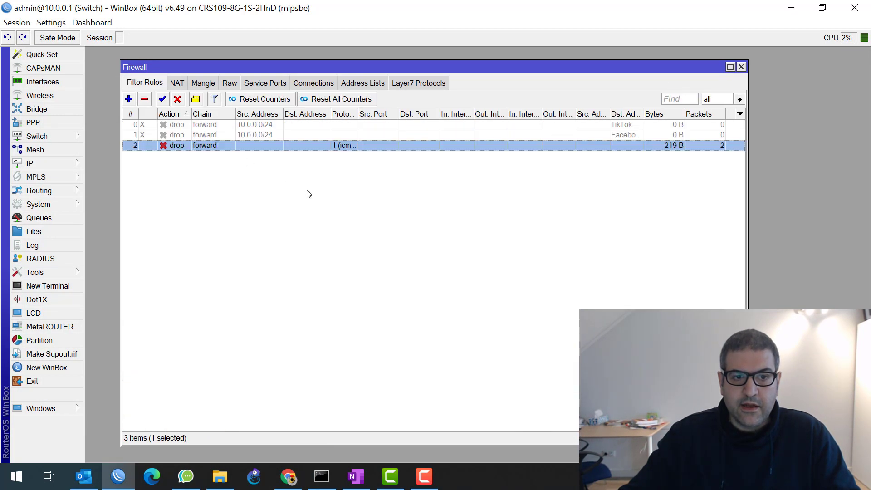
{"action": "left_click_drag", "start_coordinate": [375, 67], "coordinate": [354, 57]}
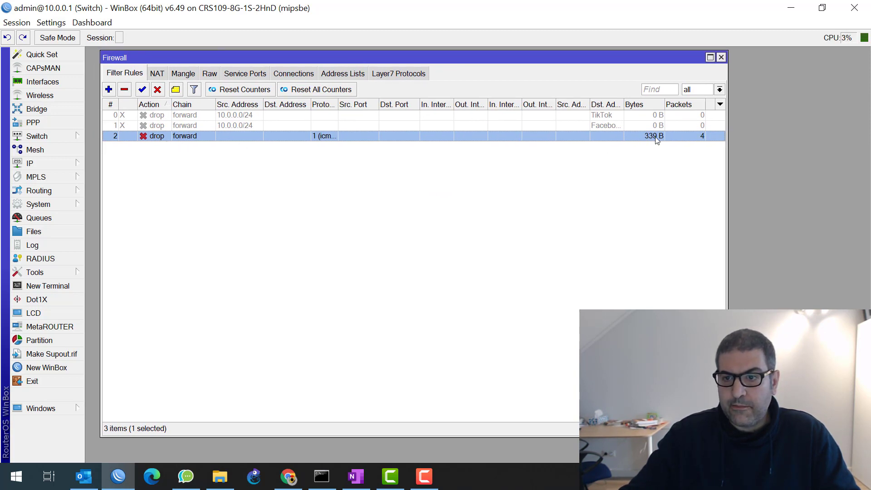
Step: Switch back to Command Prompt and examine the result of the yahoo.com ping
{"action": "left_click", "coordinate": [322, 476]}
{"action": "left_click_drag", "start_coordinate": [394, 150], "coordinate": [442, 95]}
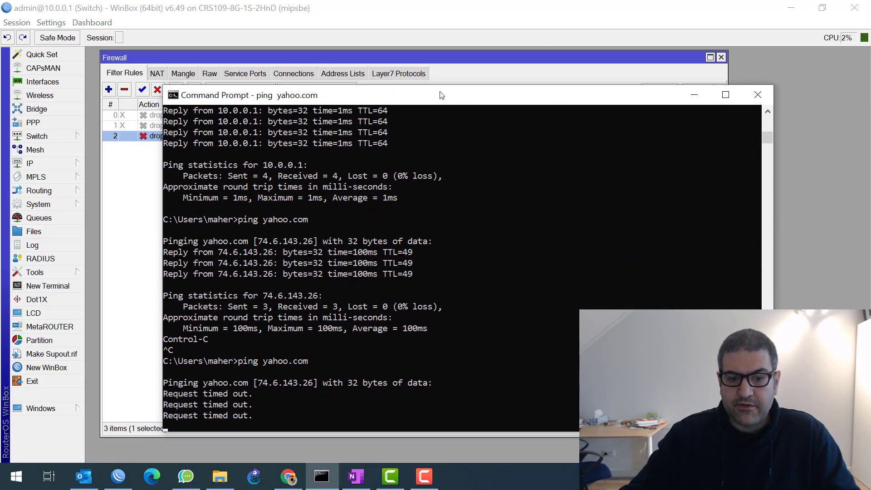
{"action": "left_click_drag", "start_coordinate": [442, 95], "coordinate": [428, 114]}
{"action": "left_click", "coordinate": [357, 295]}
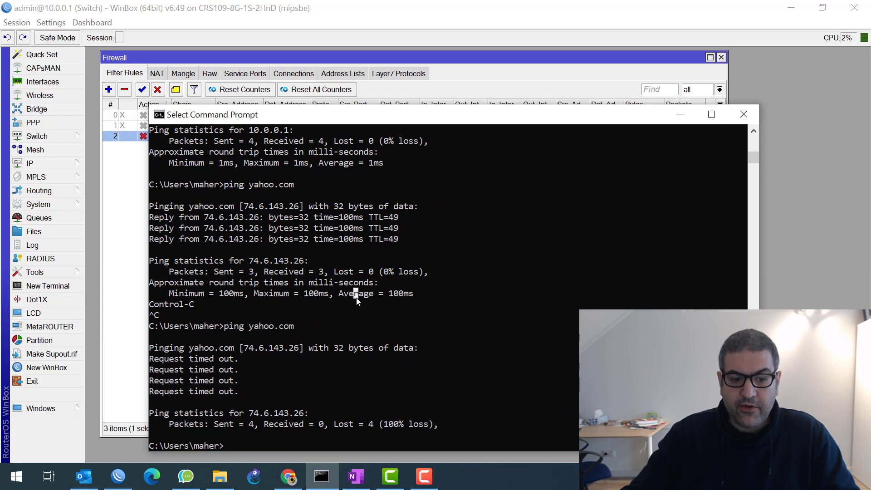
Step: Reposition the Command Prompt window and ping the router at 10.0.0.1
{"action": "left_click_drag", "start_coordinate": [348, 115], "coordinate": [331, 78]}
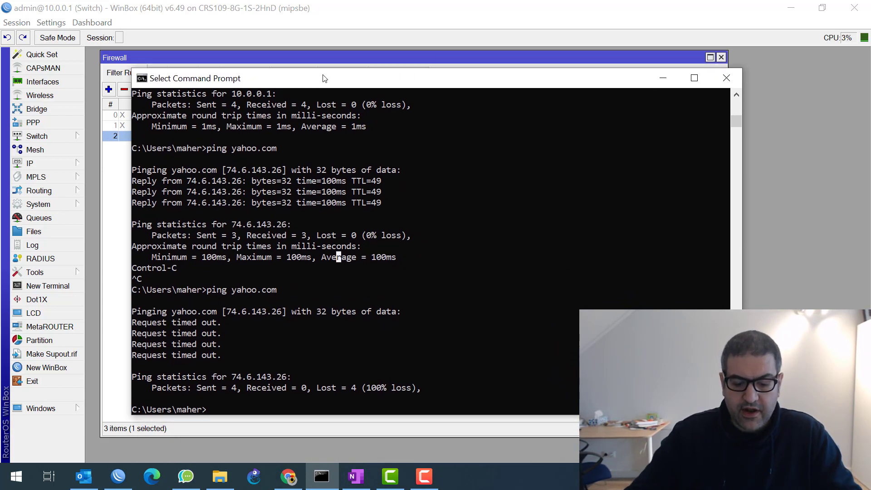
{"action": "type", "text": "ping 10.0"}
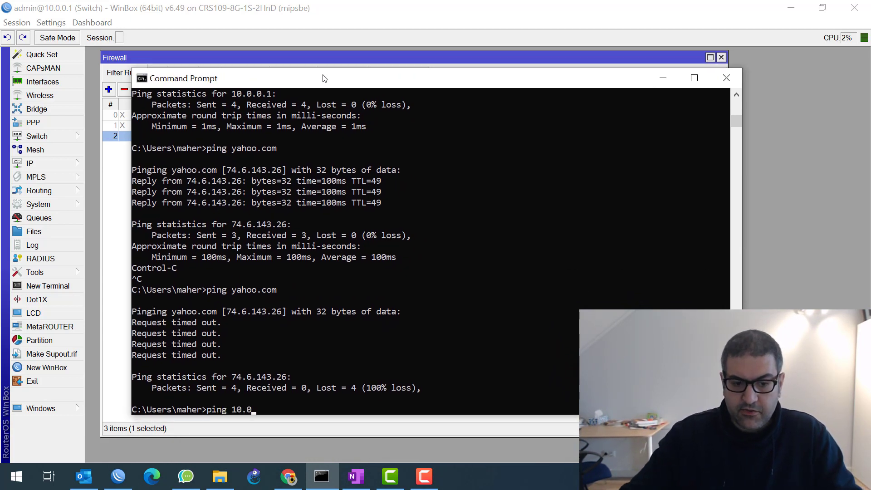
{"action": "type", "text": ".0.1"}
{"action": "key", "text": "Return"}
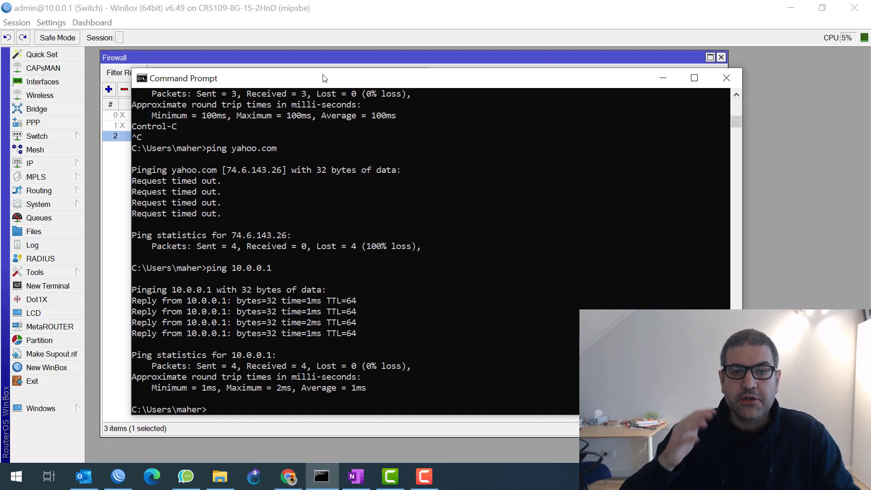
Step: Repeat the earlier yahoo.com ping from the command history and stop it right after it starts
{"action": "key", "text": "Up"}
{"action": "key", "text": "Up"}
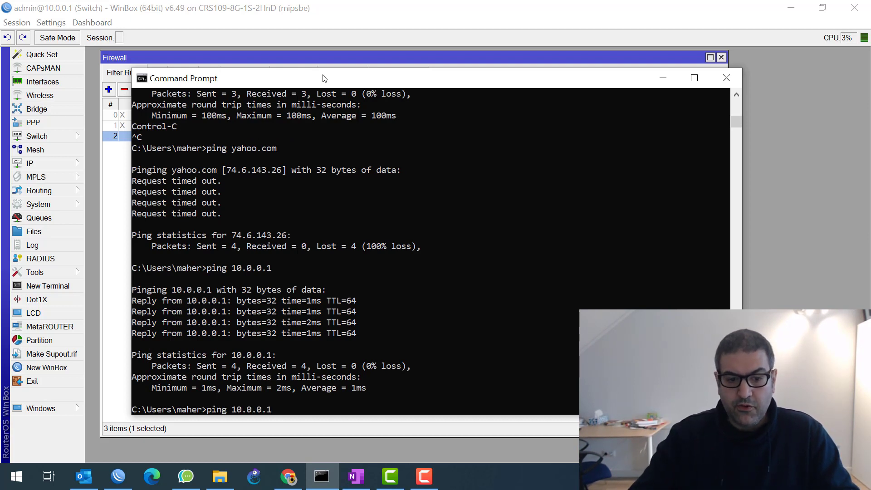
{"action": "key", "text": "Return"}
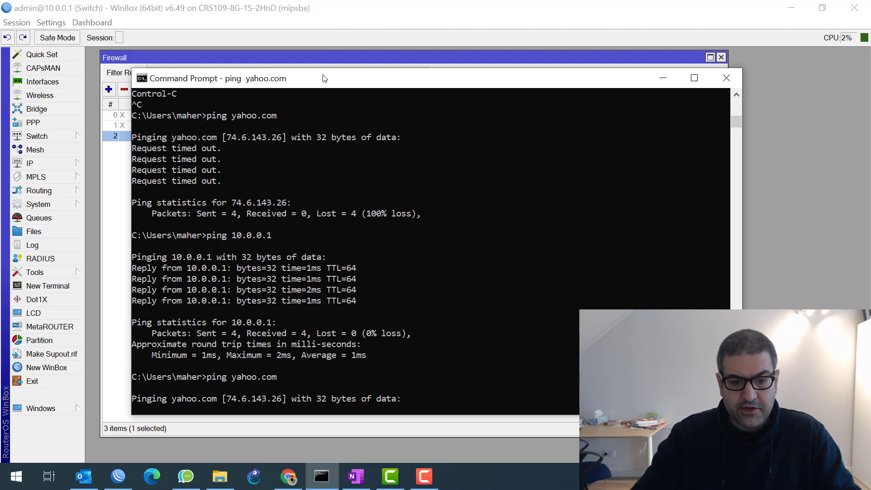
{"action": "key", "text": "ctrl+c"}
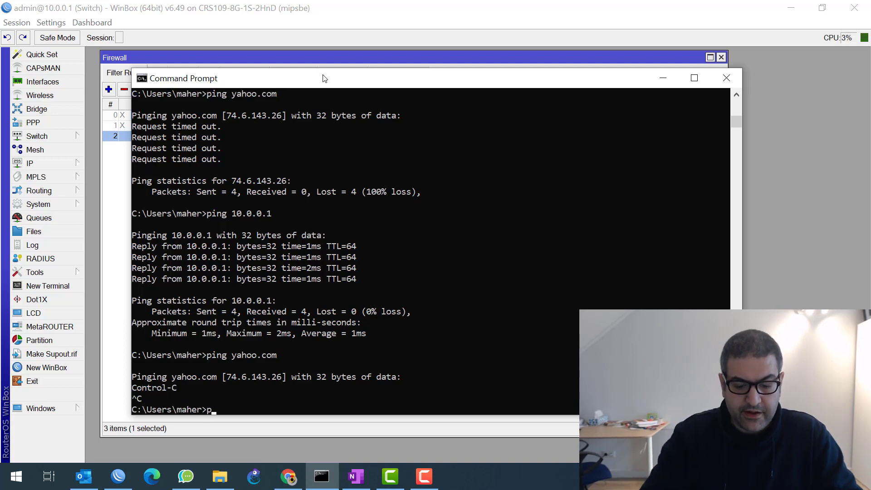
Step: Ping google.com from the PC, stop the ping after two requests, and minimize Command Prompt
{"action": "type", "text": "ping googl"}
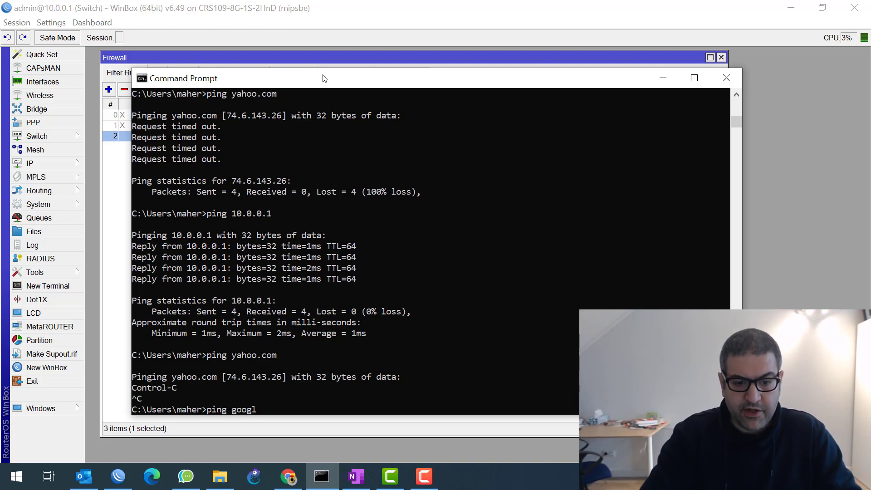
{"action": "type", "text": "e.com"}
{"action": "key", "text": "Return"}
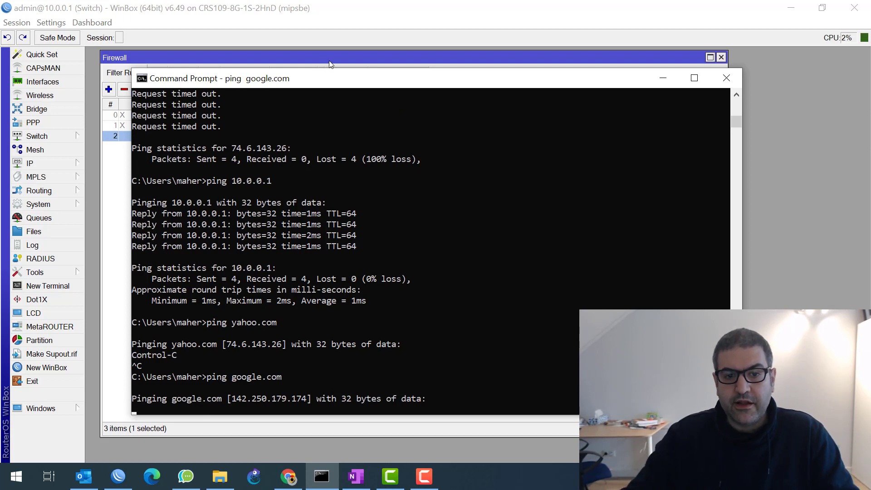
{"action": "left_click_drag", "start_coordinate": [331, 76], "coordinate": [342, 68]}
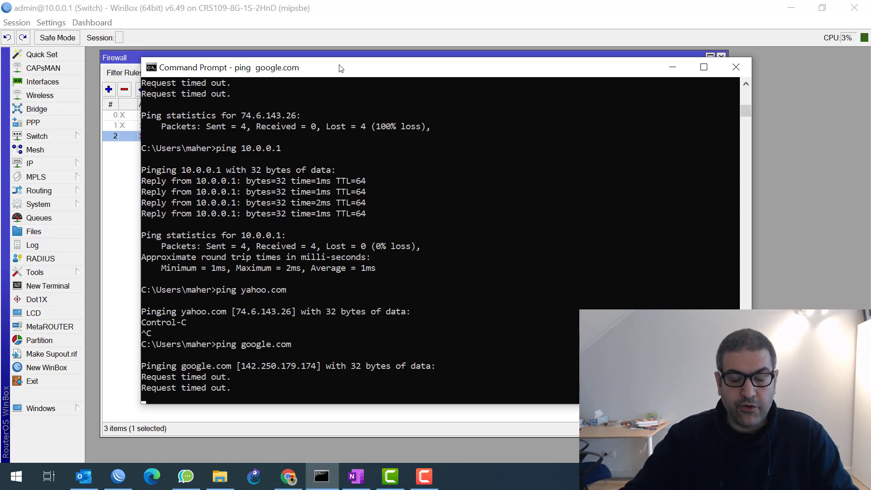
{"action": "key", "text": "ctrl+c"}
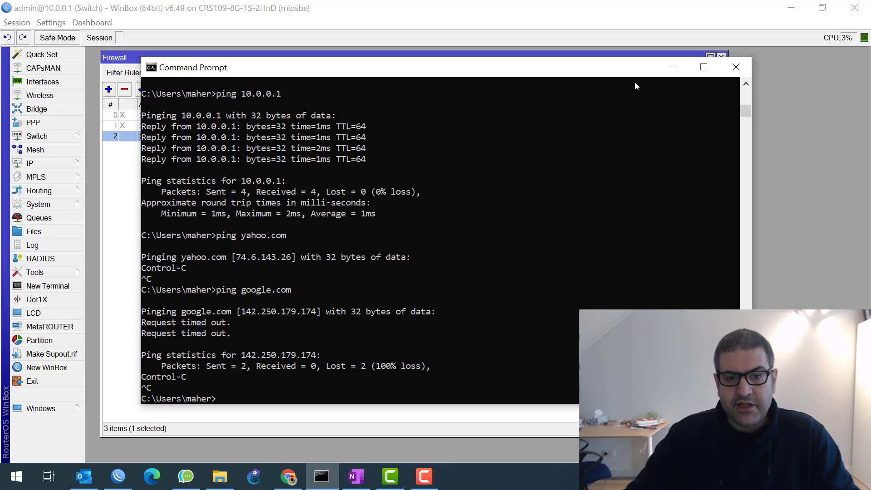
{"action": "left_click", "coordinate": [675, 68]}
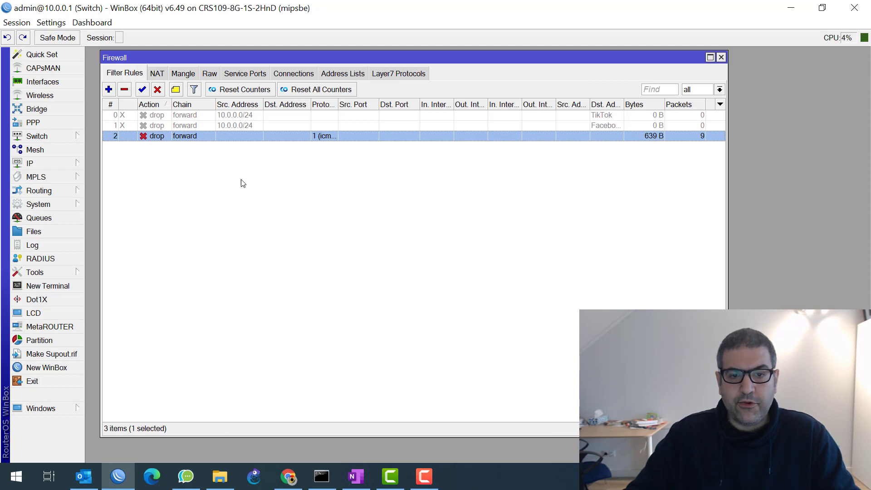
Step: Open the enabled ICMP drop rule in the filter list and change its chain to input
{"action": "double_click", "coordinate": [145, 137]}
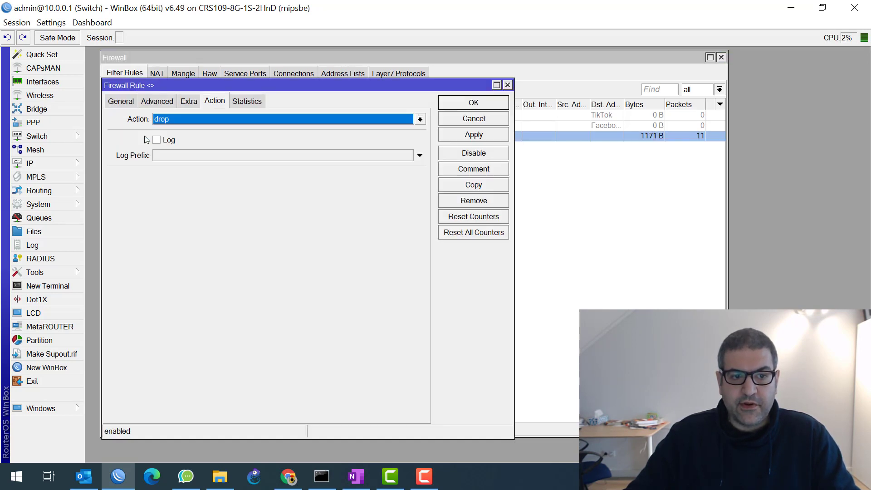
{"action": "left_click", "coordinate": [121, 101]}
{"action": "left_click", "coordinate": [421, 119]}
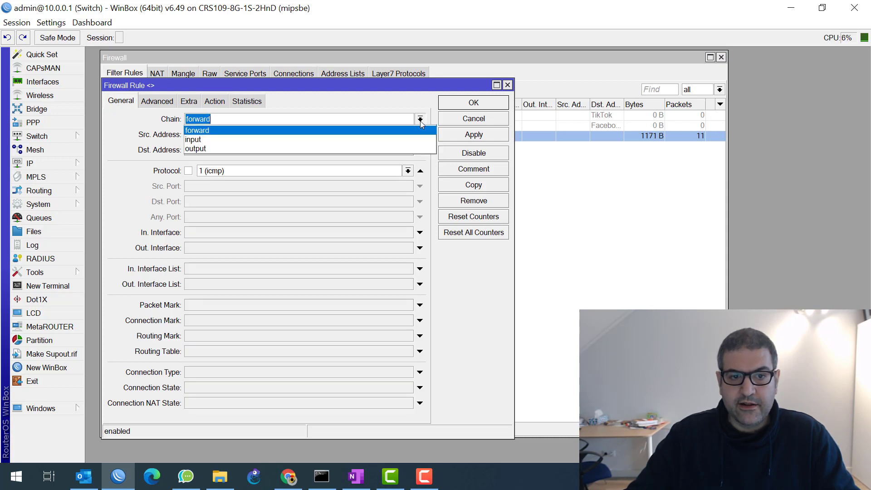
{"action": "left_click", "coordinate": [286, 141]}
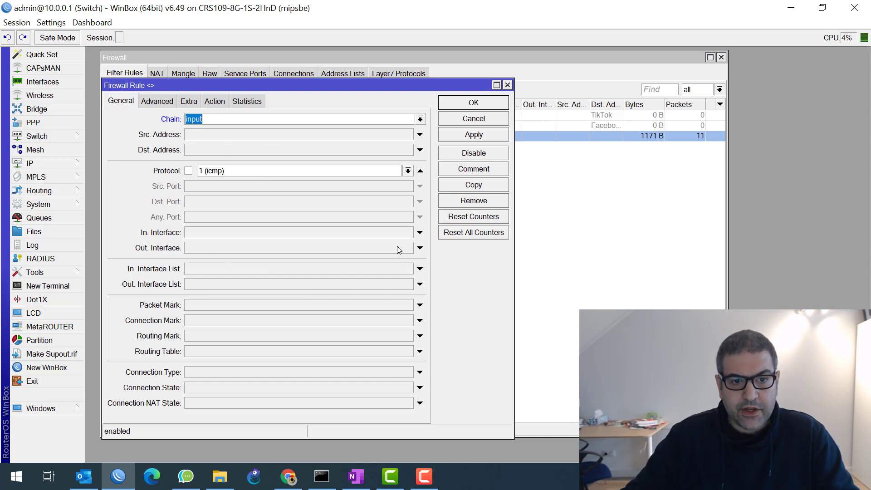
Step: Switch to Command Prompt, ping the router at 10.0.0.1 before the edited rule is applied, and minimize the window
{"action": "left_click", "coordinate": [322, 477]}
{"action": "key", "text": "Escape"}
{"action": "type", "text": "pin"}
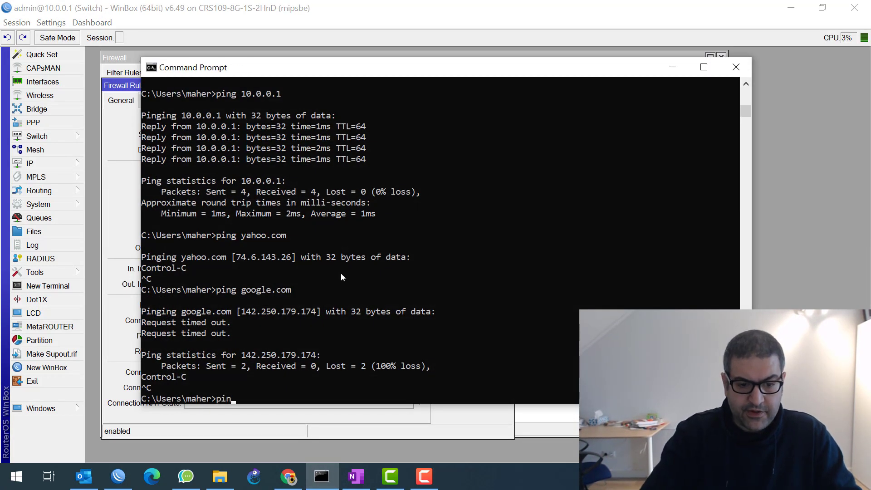
{"action": "type", "text": "g 10.0.0."}
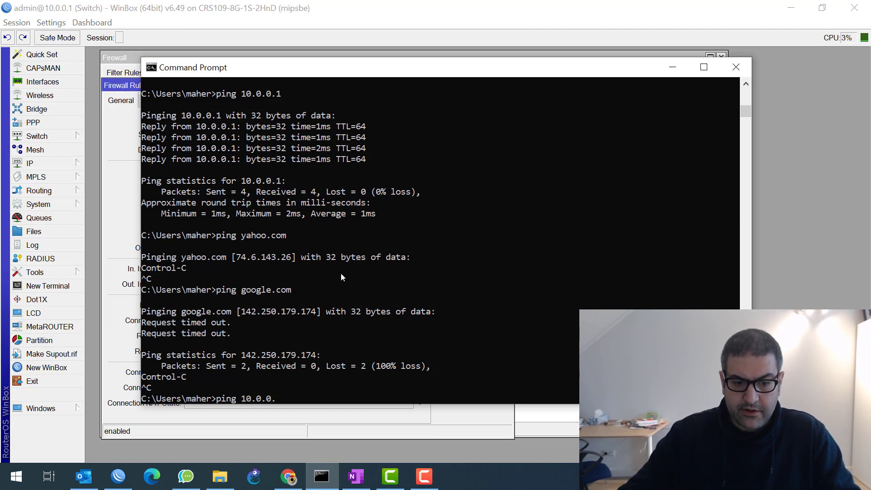
{"action": "type", "text": "1"}
{"action": "key", "text": "Return"}
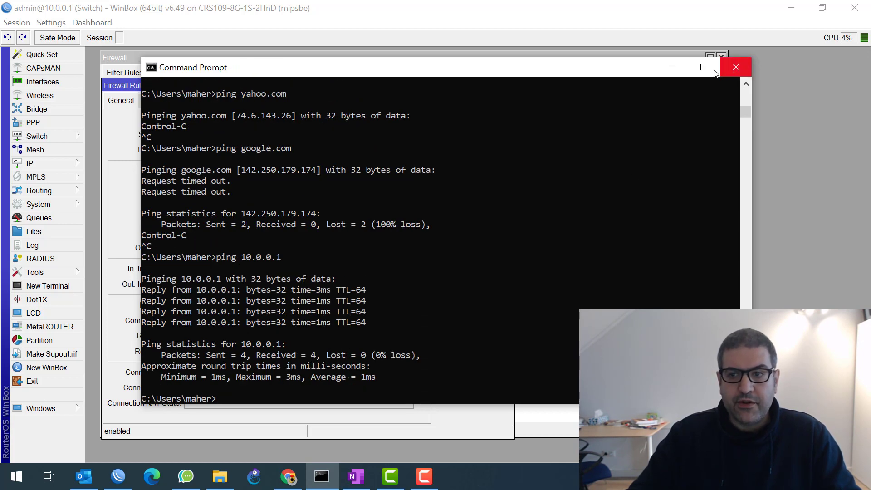
{"action": "left_click", "coordinate": [673, 68]}
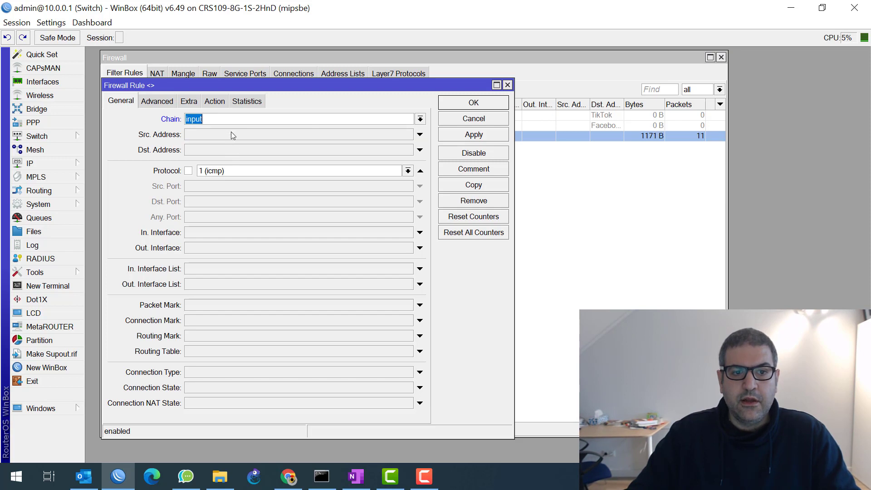
Step: Set the rule's destination address to 10.0.0.1 and compare it with the router address in the OneNote network diagram
{"action": "left_click", "coordinate": [209, 150]}
{"action": "type", "text": "10.0.0.1"}
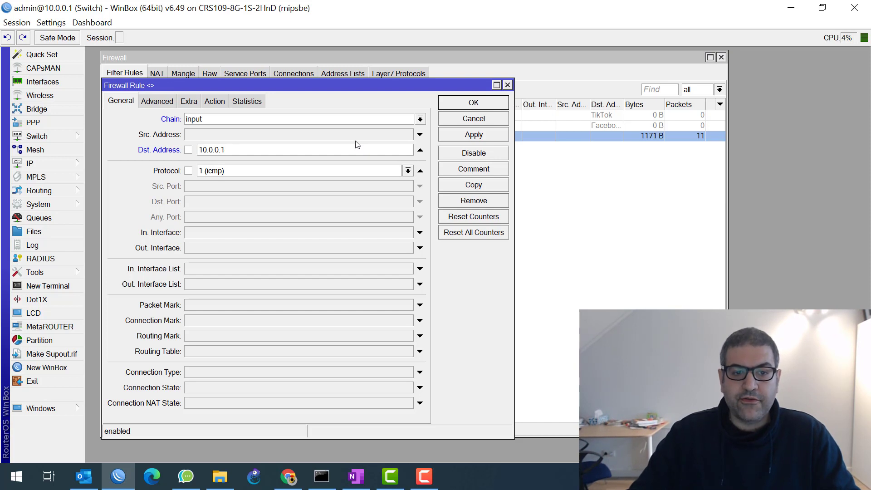
{"action": "left_click", "coordinate": [357, 477]}
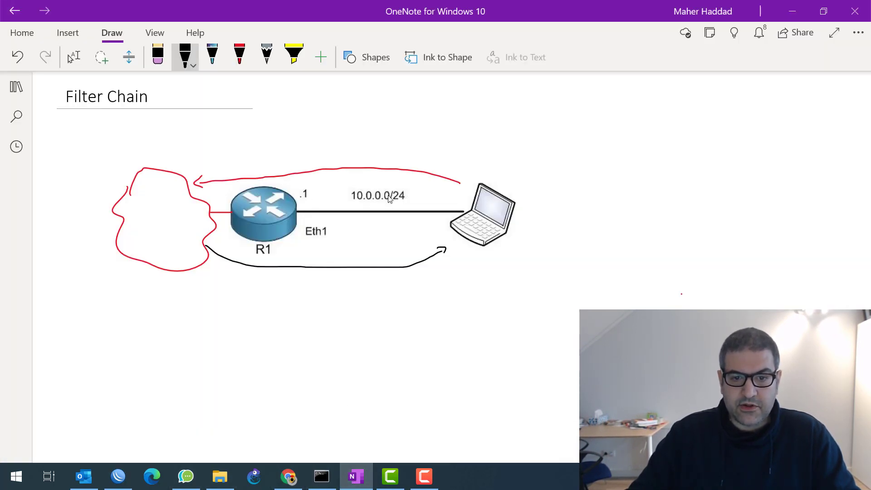
{"action": "left_click", "coordinate": [792, 11]}
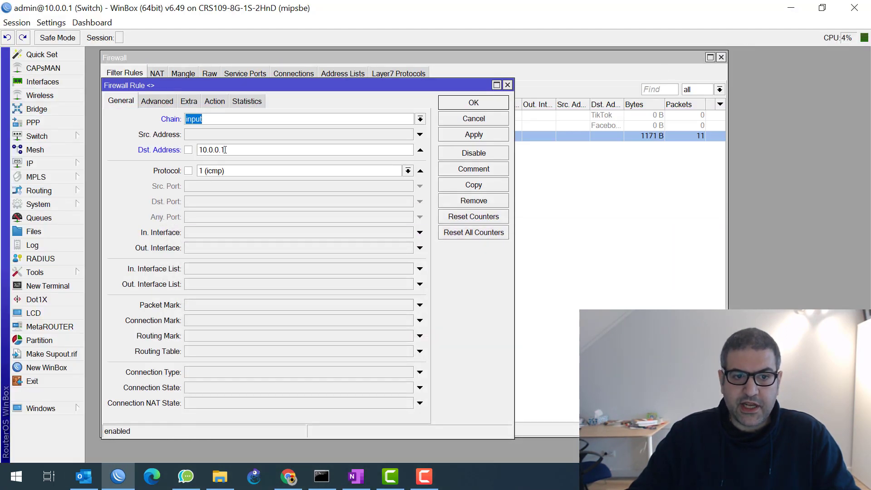
Step: Review the rule's destination address, chain, protocol and drop action, and save the rule
{"action": "left_click_drag", "start_coordinate": [242, 150], "coordinate": [197, 150]}
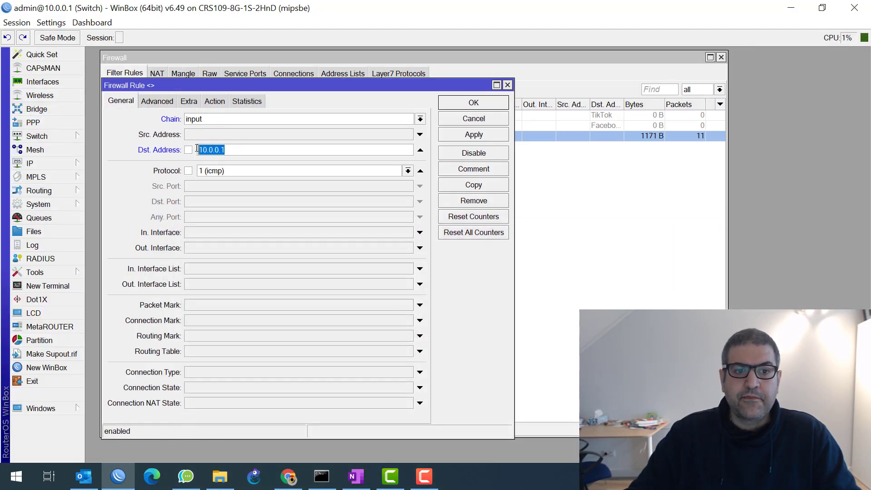
{"action": "left_click", "coordinate": [215, 118]}
{"action": "key", "text": "Tab"}
{"action": "key", "text": "Tab"}
{"action": "key", "text": "Tab"}
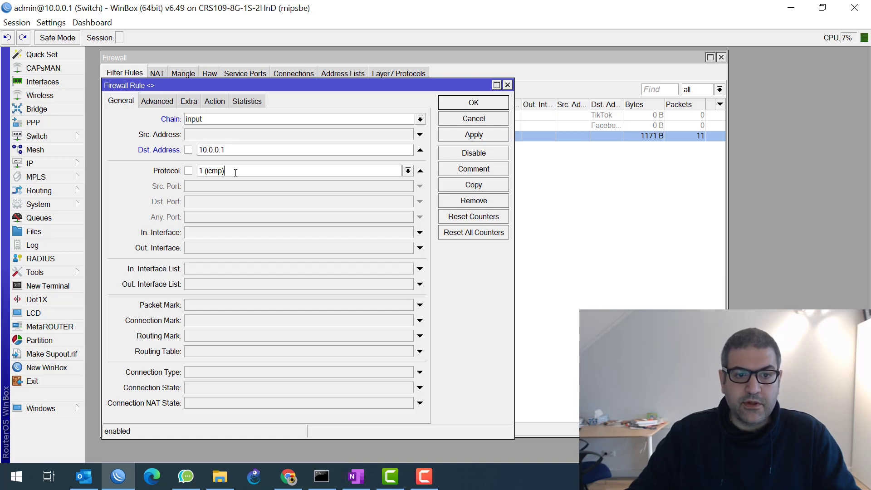
{"action": "left_click", "coordinate": [214, 101]}
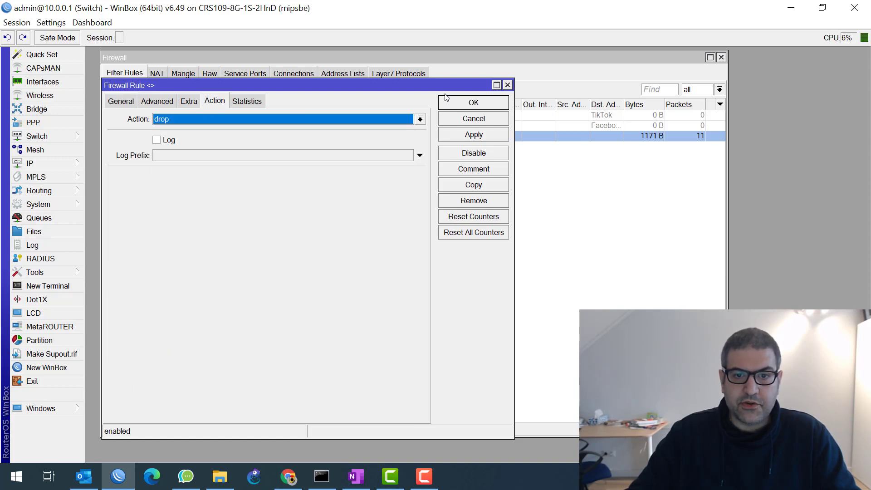
{"action": "left_click", "coordinate": [476, 104]}
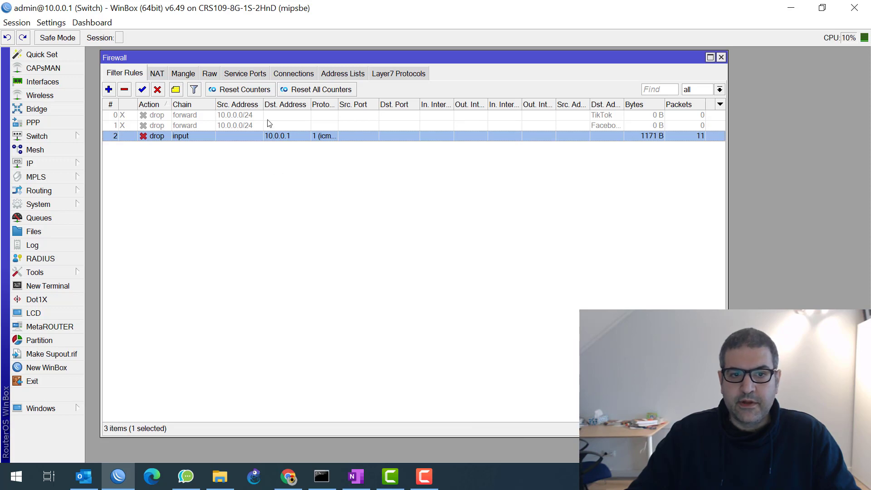
Step: Reset all filter rule counters and remove all tracked firewall connections
{"action": "left_click", "coordinate": [317, 90]}
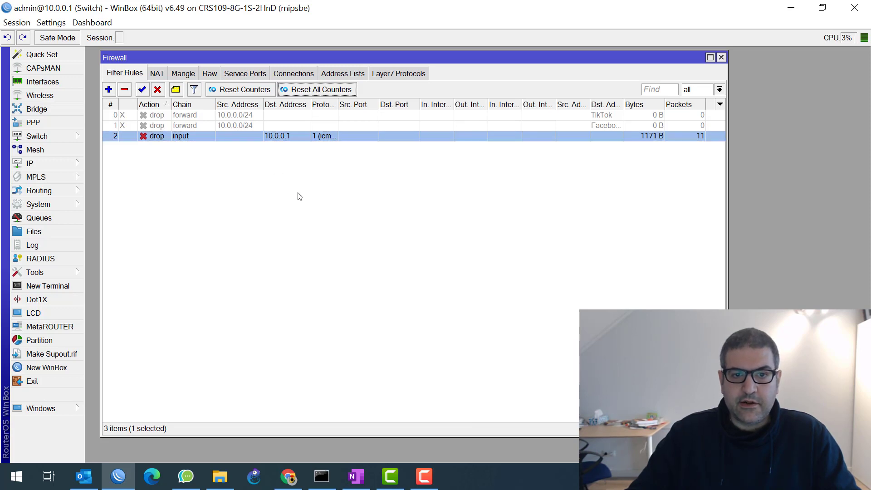
{"action": "left_click", "coordinate": [294, 72]}
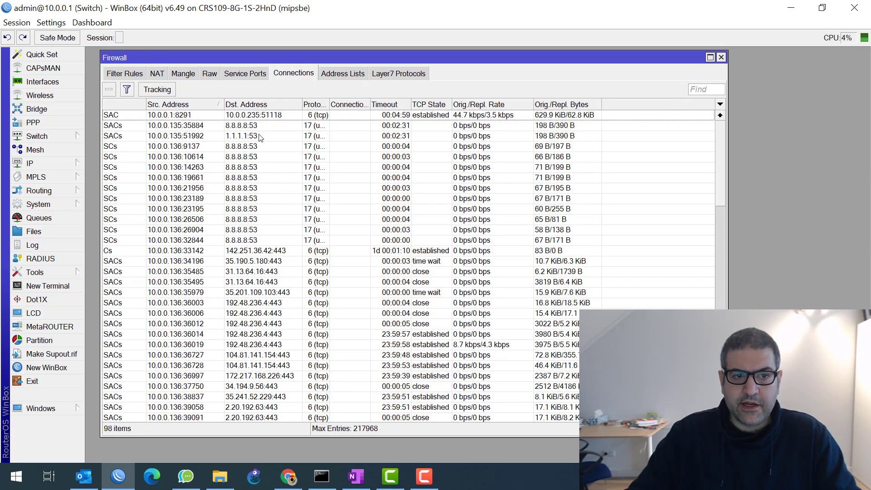
{"action": "key", "text": "ctrl+a"}
{"action": "left_click", "coordinate": [109, 89]}
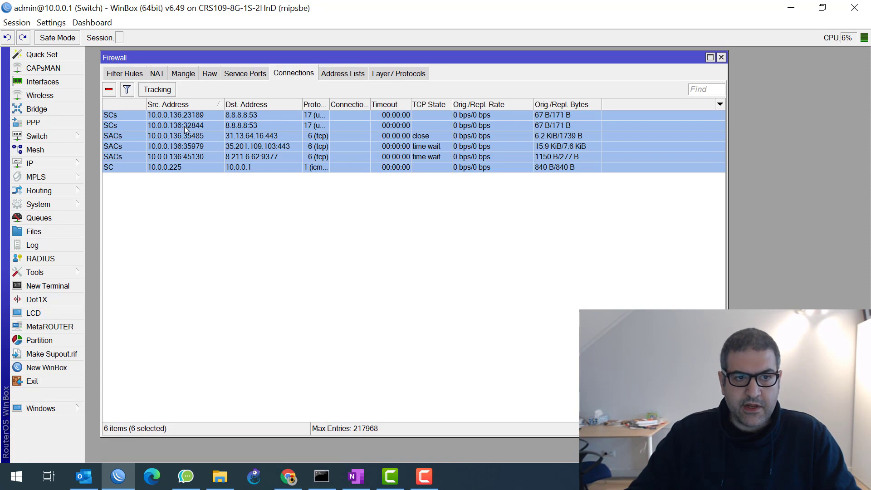
Step: Switch to Command Prompt and repeat the ping to 10.0.0.1 to test the input chain rule
{"action": "left_click", "coordinate": [320, 476]}
{"action": "left_click", "coordinate": [320, 265]}
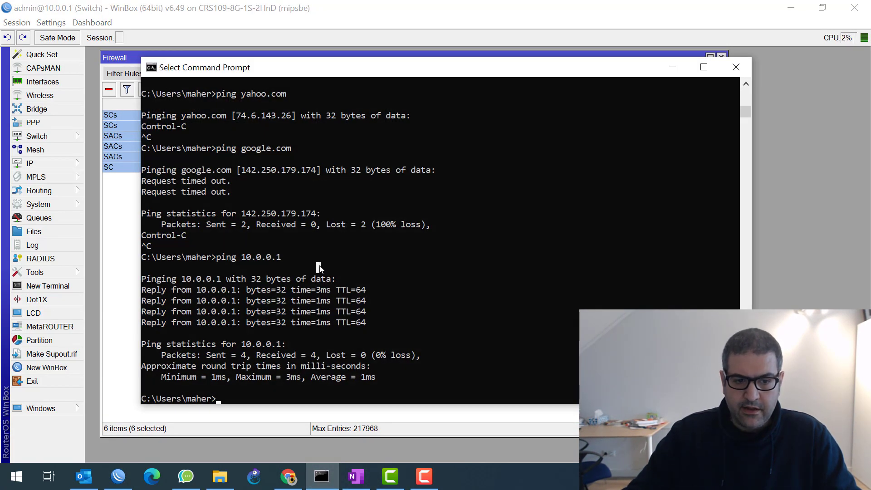
{"action": "key", "text": "Up"}
{"action": "key", "text": "Return"}
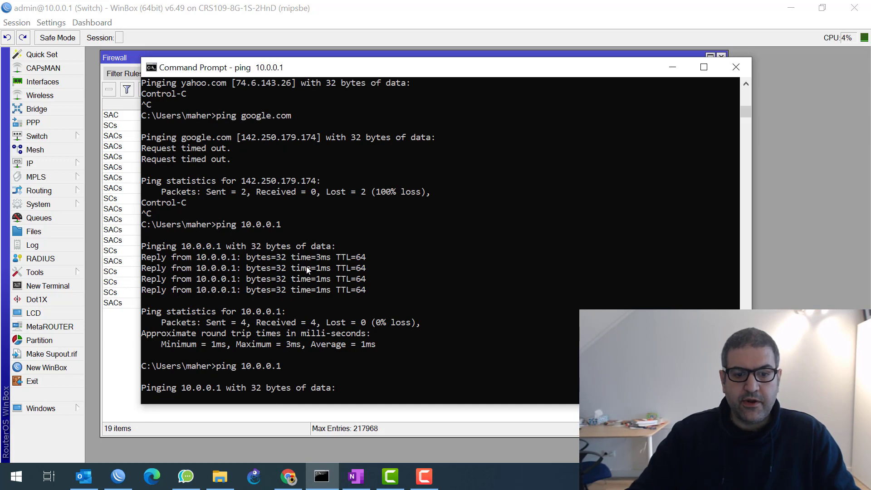
Step: Compare the input drop rule's packet counter in WinBox with the progress of the 10.0.0.1 ping in Command Prompt
{"action": "left_click", "coordinate": [120, 74]}
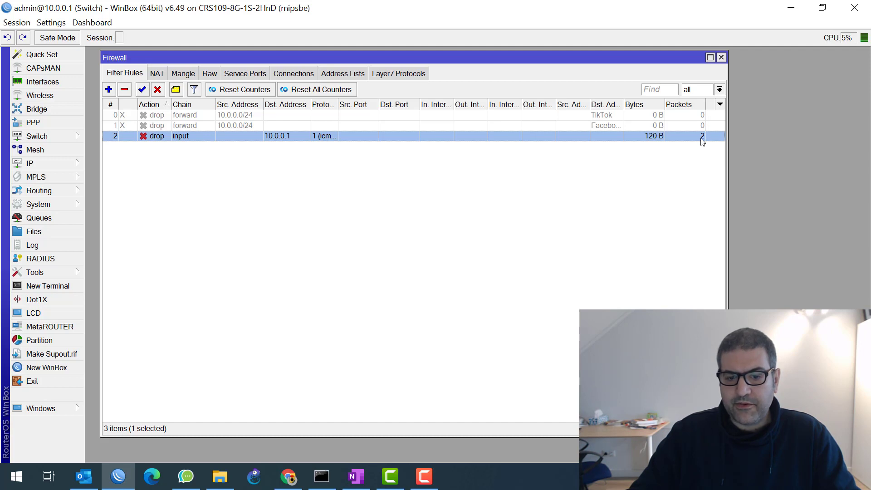
{"action": "left_click", "coordinate": [326, 484]}
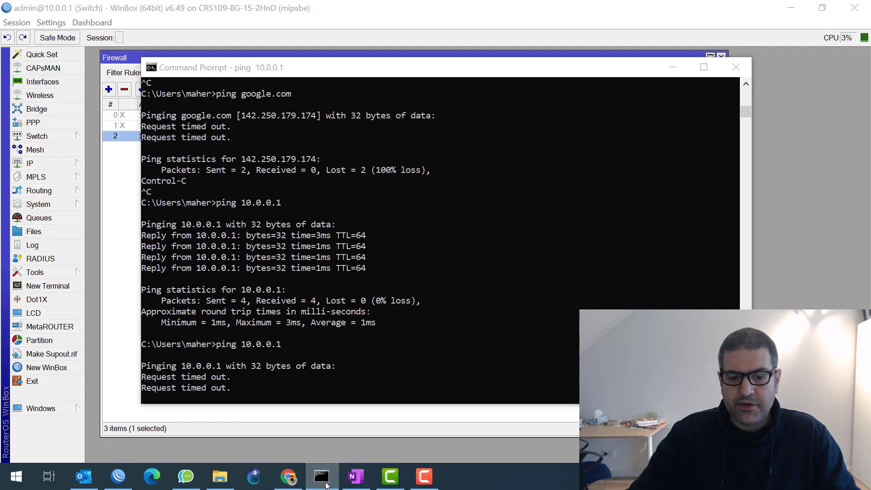
{"action": "left_click", "coordinate": [326, 484]}
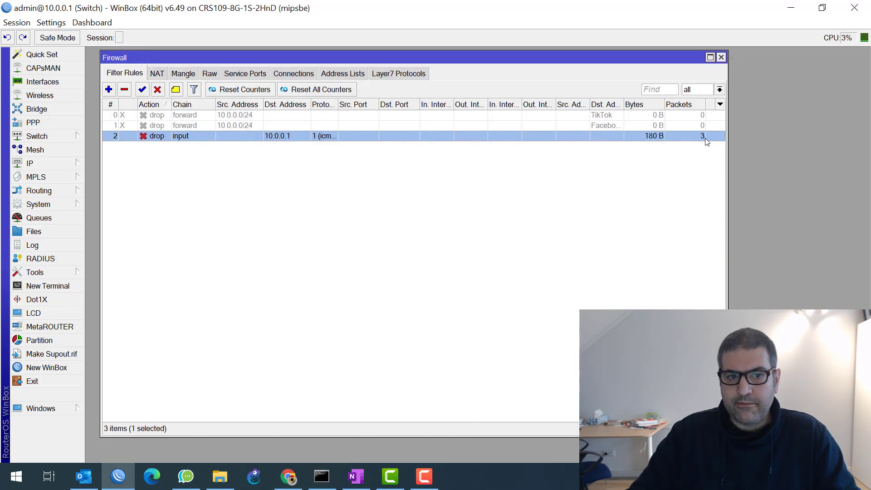
{"action": "left_click", "coordinate": [321, 482]}
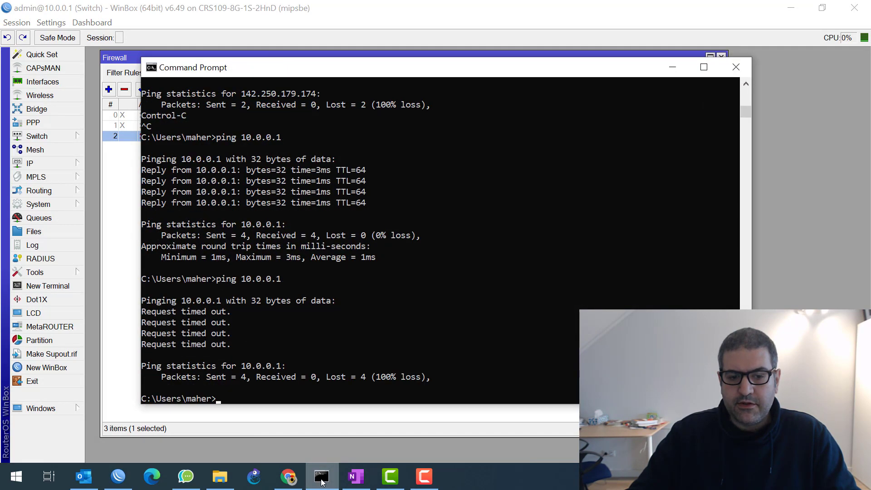
{"action": "left_click", "coordinate": [321, 483]}
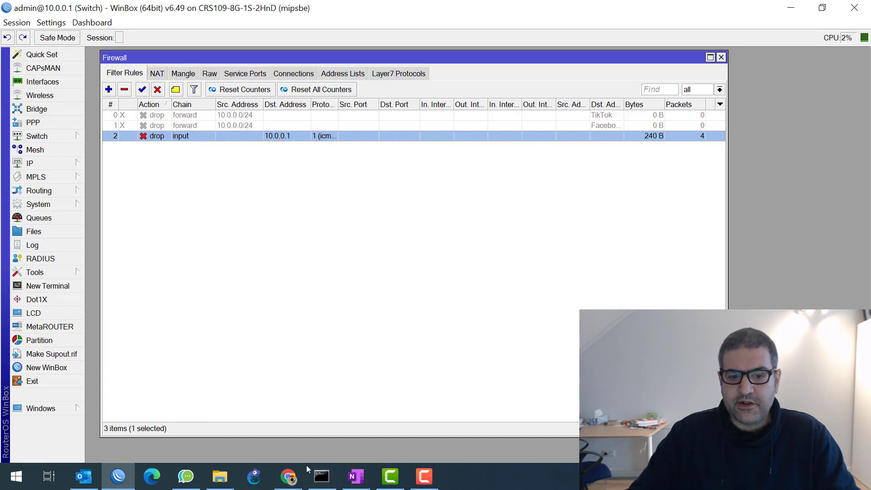
Step: Ping yahoo.com from the PC in Command Prompt, and open the ICMP input drop rule in WinBox
{"action": "left_click", "coordinate": [321, 476]}
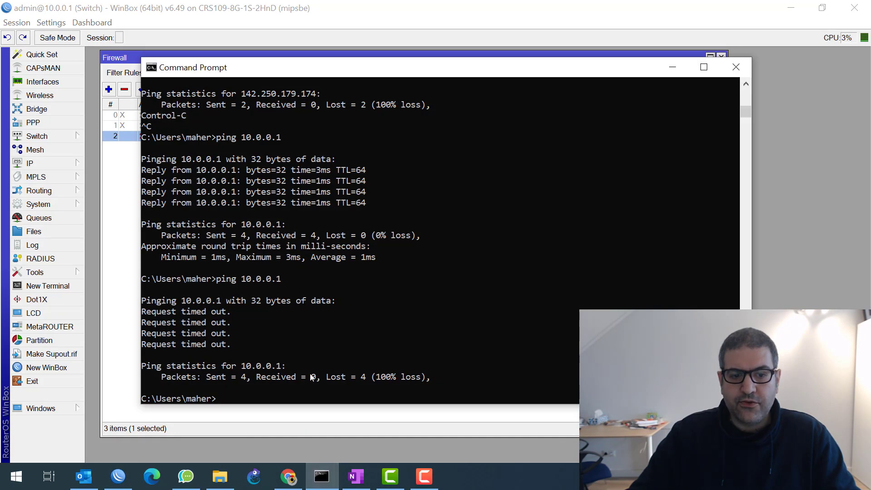
{"action": "type", "text": "pi"}
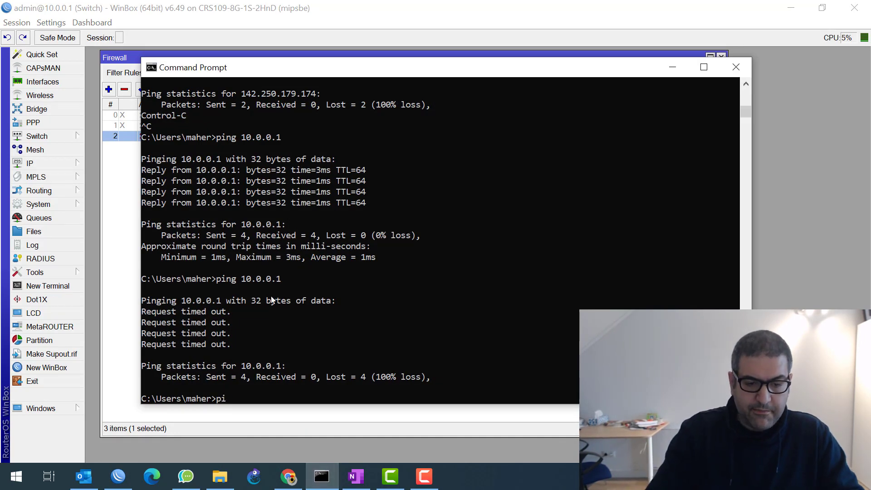
{"action": "type", "text": "ng yahoo.com"}
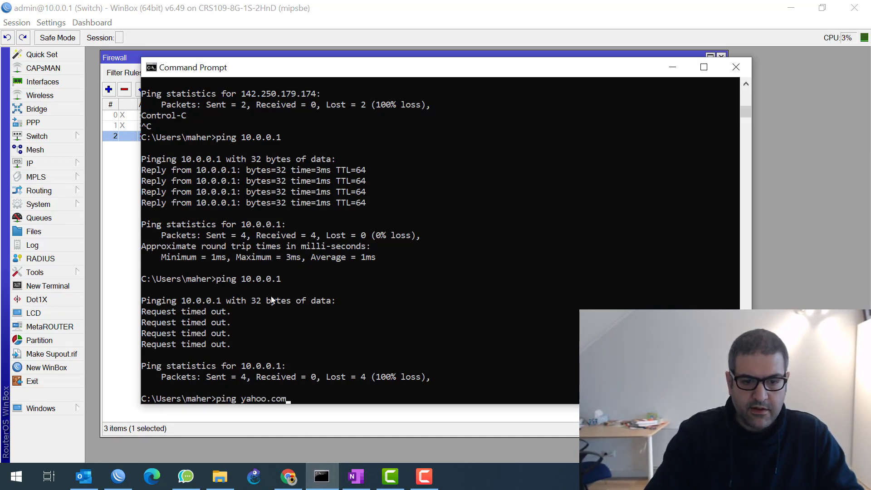
{"action": "key", "text": "Return"}
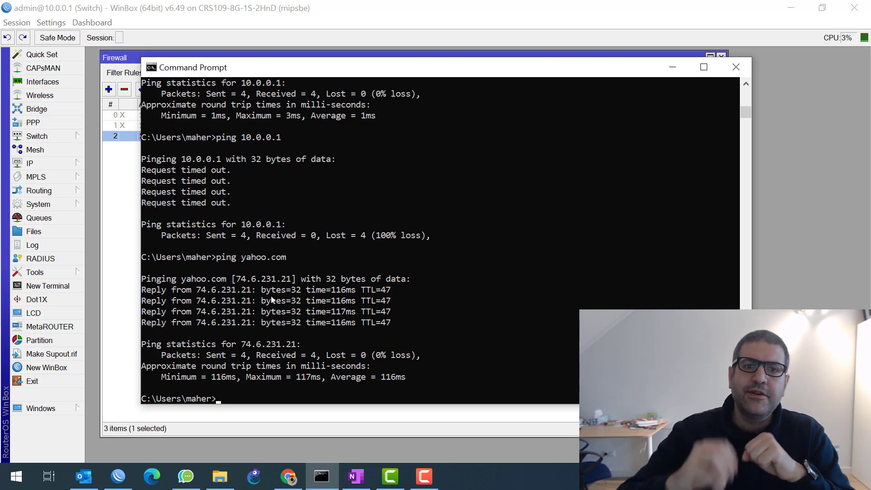
{"action": "double_click", "coordinate": [126, 138]}
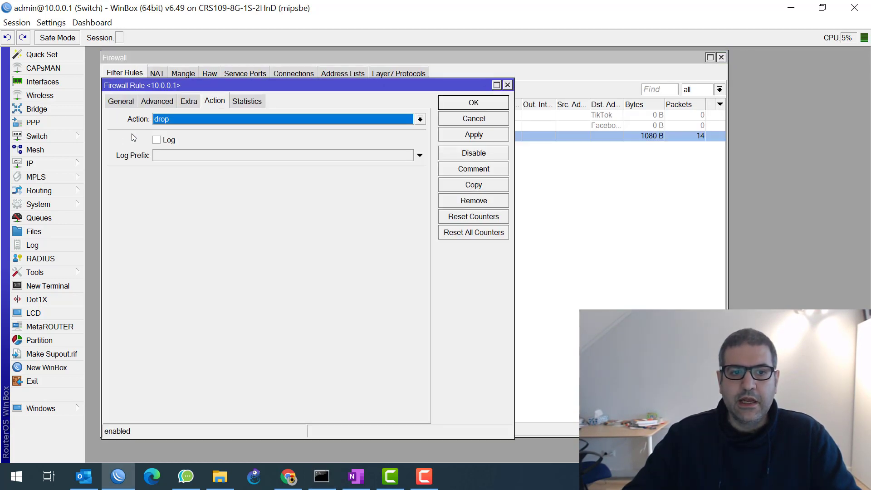
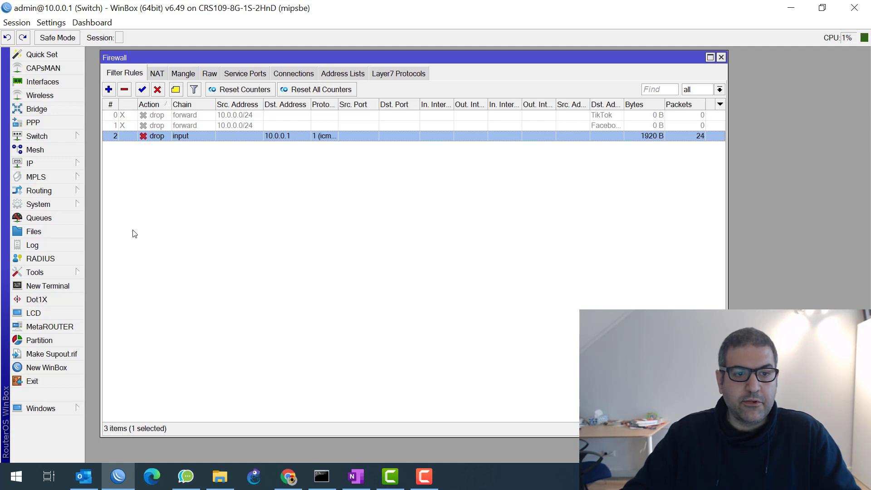
Step: Open a router terminal, ping yahoo.com, stop it after five requests, and move the terminal window lower, clear of the filter rules
{"action": "left_click", "coordinate": [59, 289]}
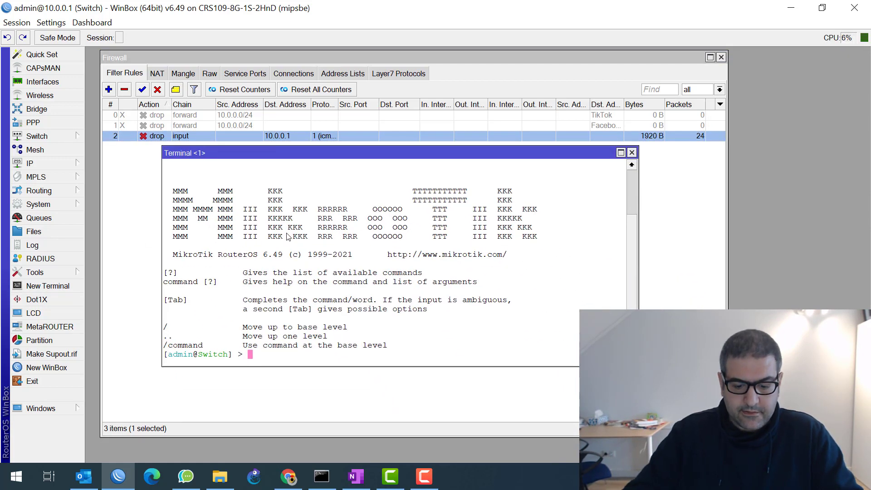
{"action": "type", "text": "ping "}
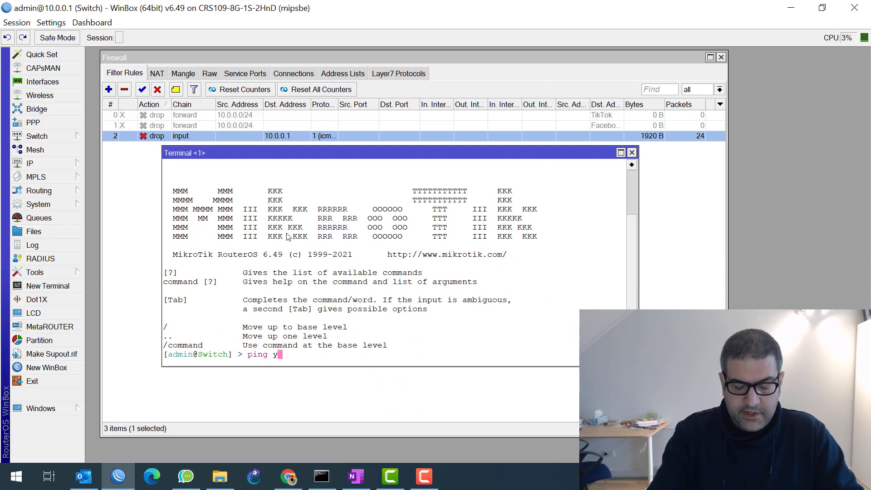
{"action": "type", "text": "yahoo.com"}
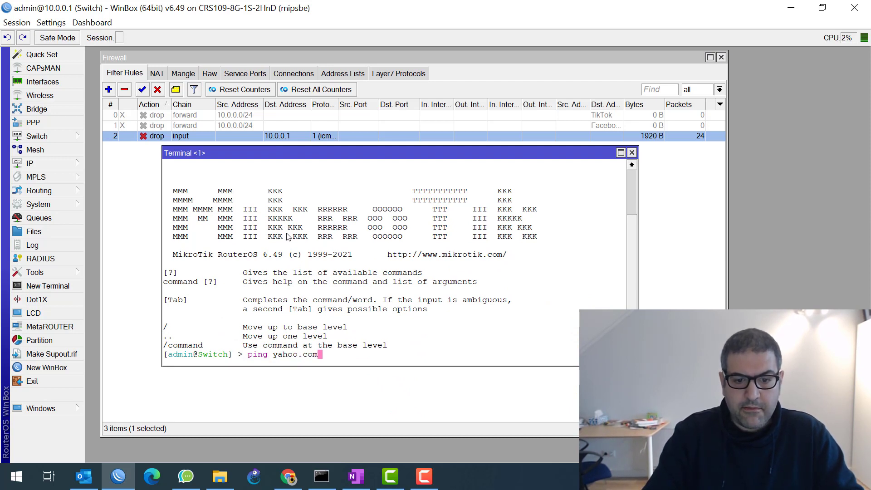
{"action": "key", "text": "Return"}
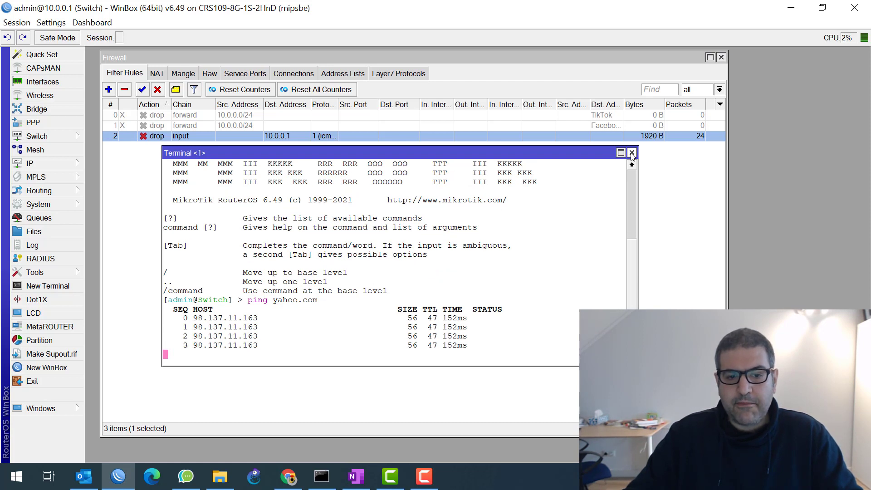
{"action": "key", "text": "ctrl+c"}
{"action": "left_click_drag", "start_coordinate": [549, 154], "coordinate": [557, 203]}
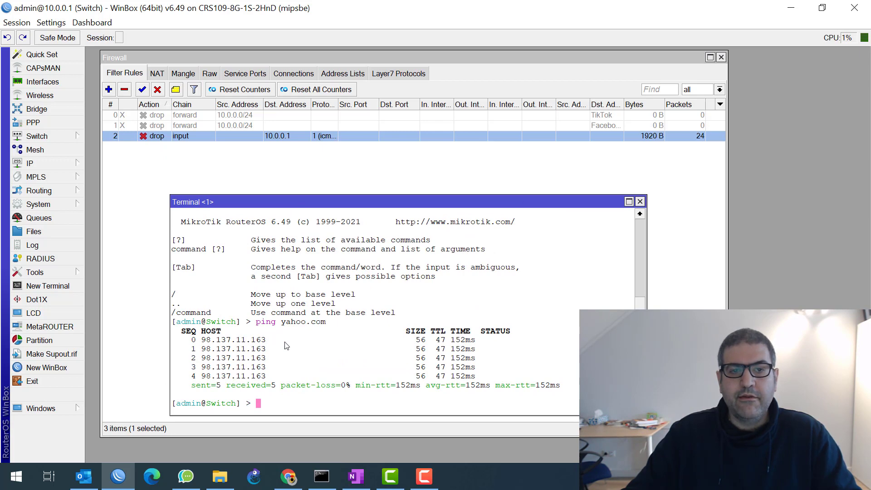
Step: Change the ICMP input drop rule to the output chain, clear its destination address, check its action, and save the rule
{"action": "double_click", "coordinate": [167, 136]}
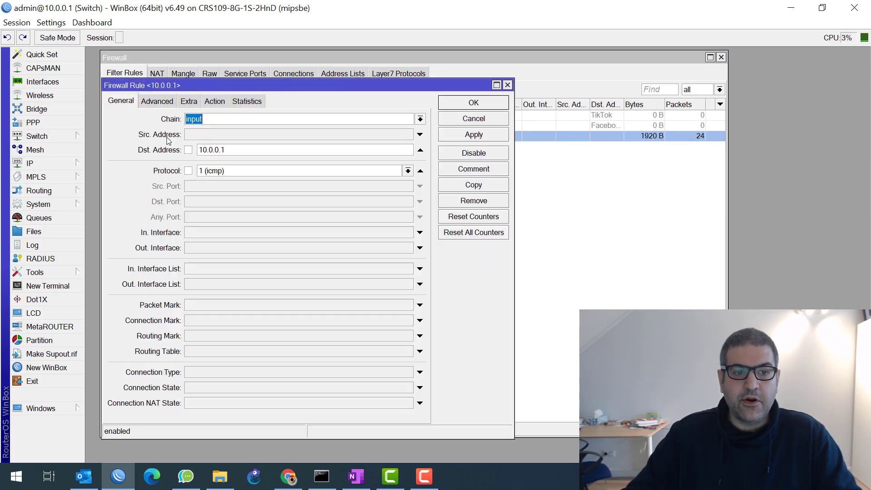
{"action": "left_click", "coordinate": [420, 119]}
{"action": "left_click", "coordinate": [225, 149]}
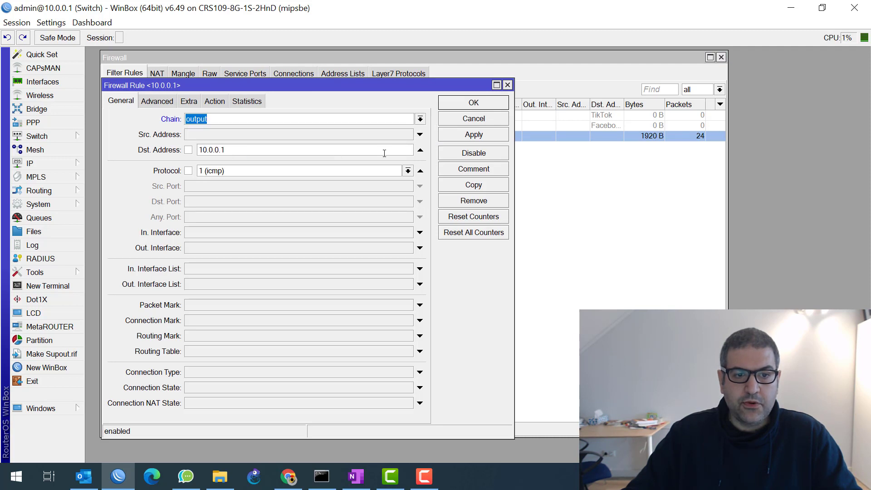
{"action": "left_click", "coordinate": [420, 150]}
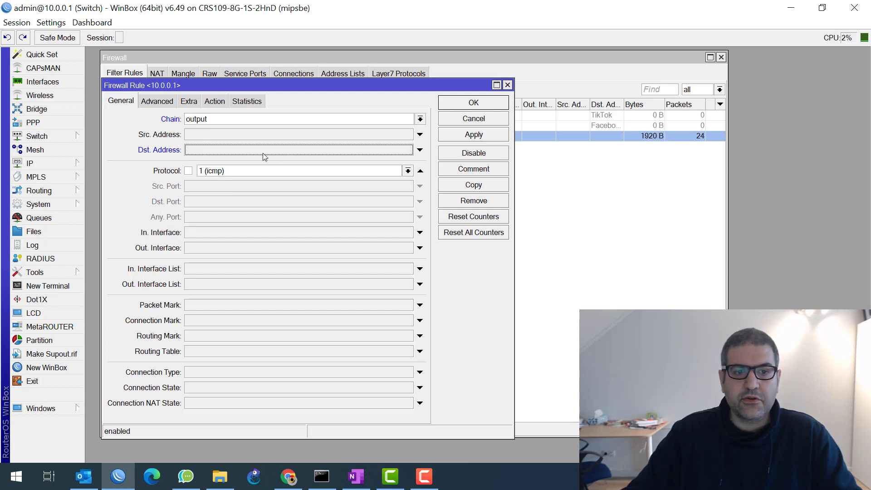
{"action": "left_click", "coordinate": [214, 101]}
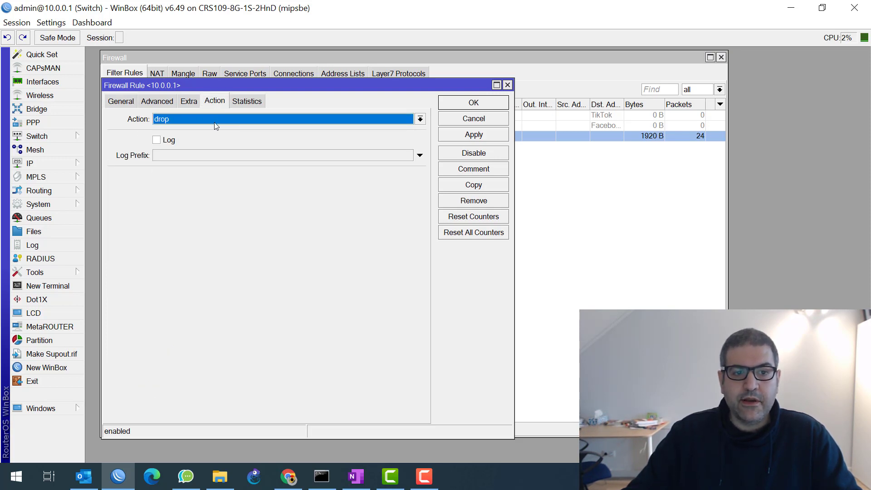
{"action": "left_click", "coordinate": [472, 103]}
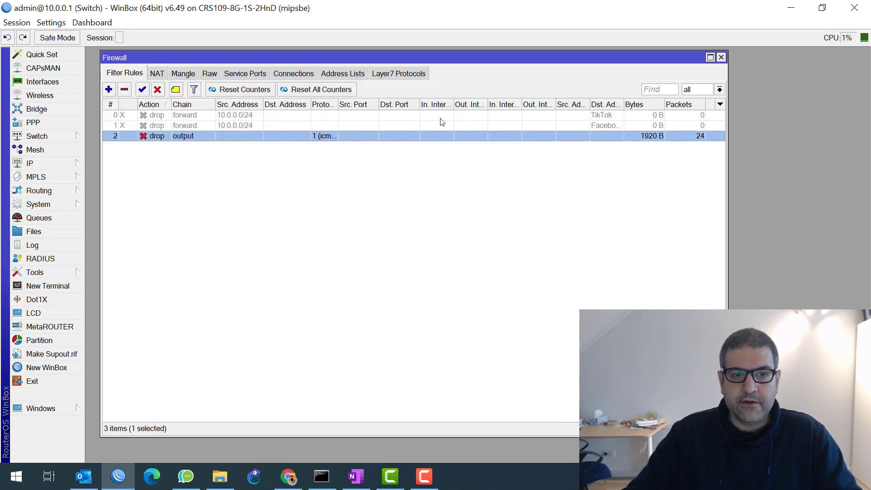
Step: Select all tracked connections in the firewall and remove them
{"action": "left_click", "coordinate": [294, 73]}
{"action": "left_click", "coordinate": [241, 137]}
{"action": "key", "text": "ctrl+a"}
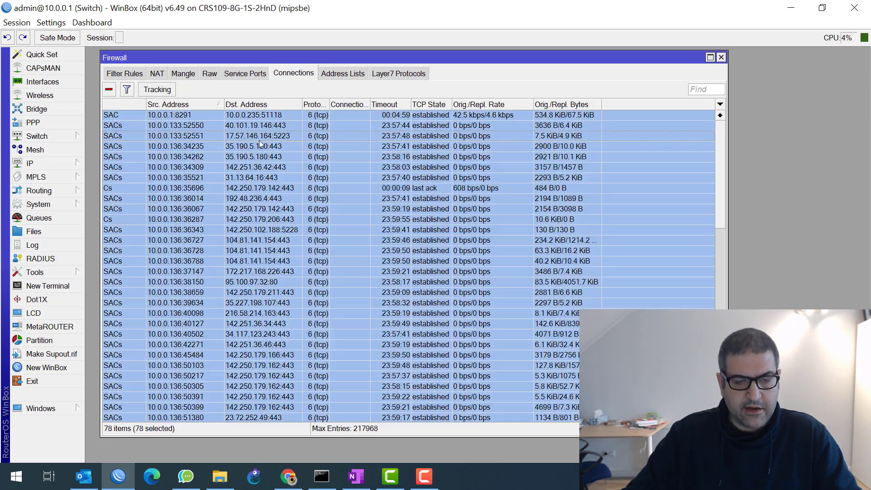
{"action": "left_click", "coordinate": [109, 89]}
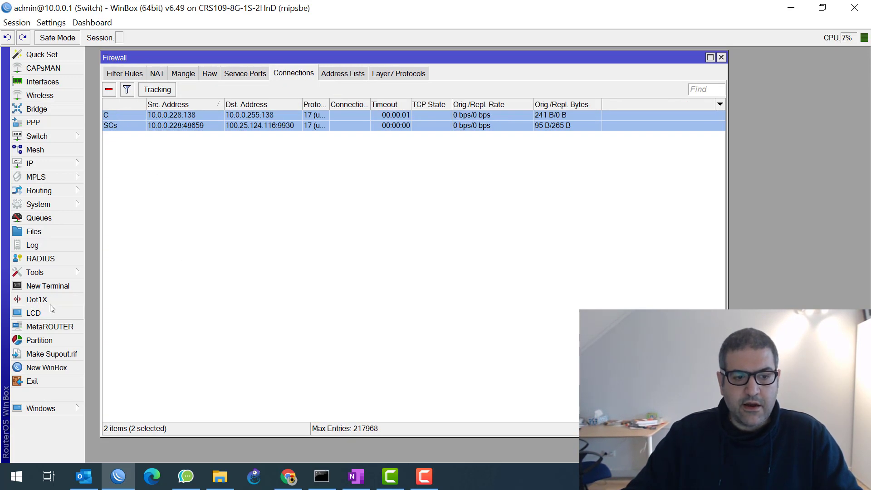
Step: Ping yahoo.com from a new router terminal, and check the output drop rule's packet counter in the filter rules
{"action": "left_click", "coordinate": [57, 284]}
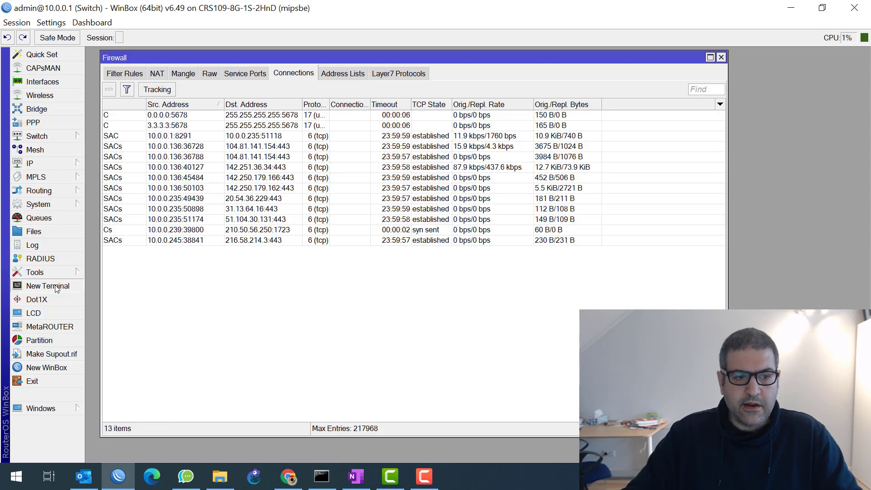
{"action": "left_click_drag", "start_coordinate": [332, 253], "coordinate": [277, 149]}
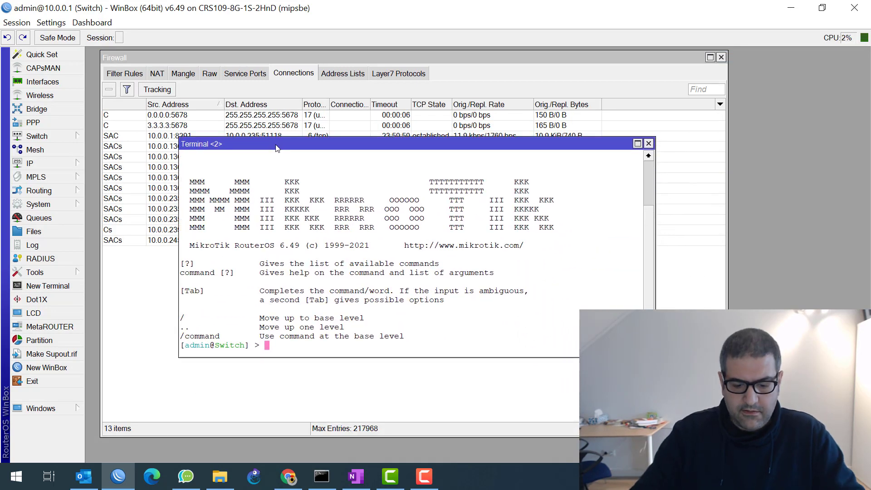
{"action": "type", "text": "ping yahoo.com"}
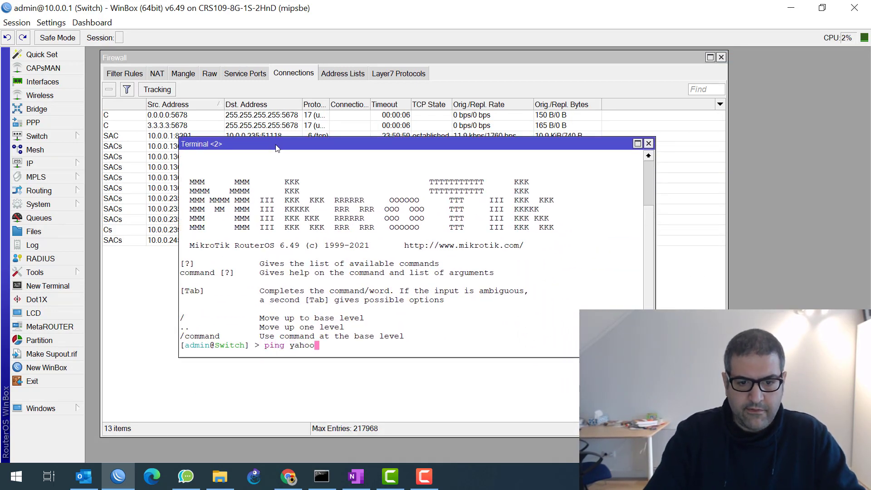
{"action": "key", "text": "Return"}
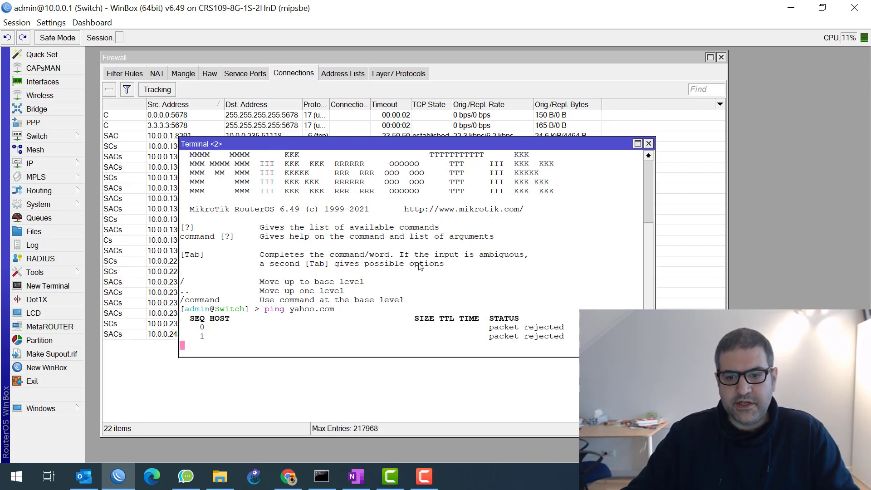
{"action": "left_click", "coordinate": [128, 74]}
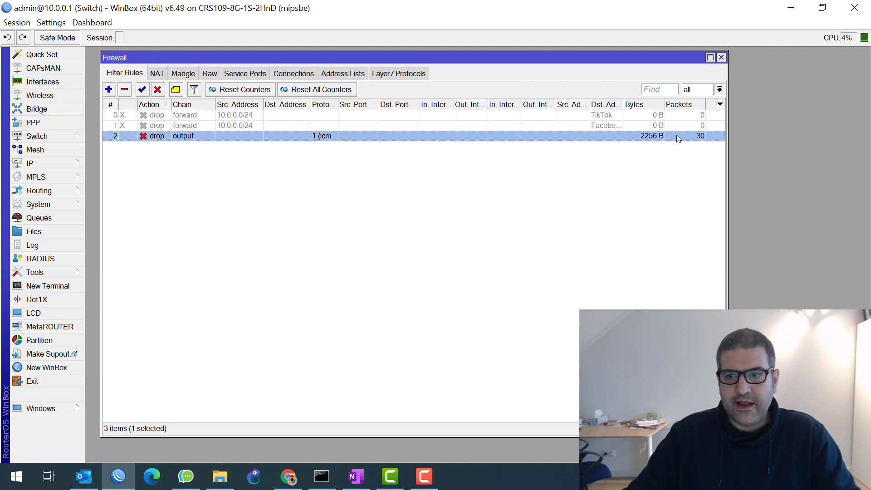
Step: Switch to Command Prompt and ping yahoo.com from the PC to test the output chain rule
{"action": "left_click", "coordinate": [322, 476]}
{"action": "left_click", "coordinate": [368, 258]}
{"action": "type", "text": "p"}
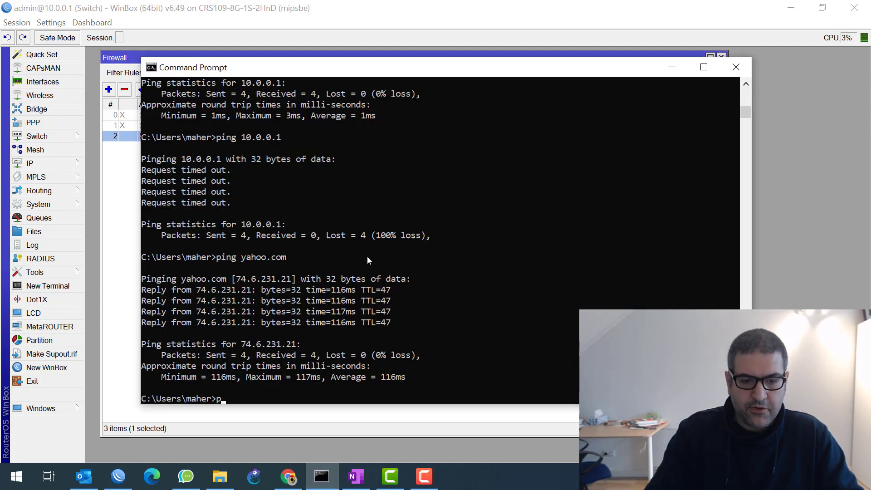
{"action": "type", "text": "ing yahoo.com"}
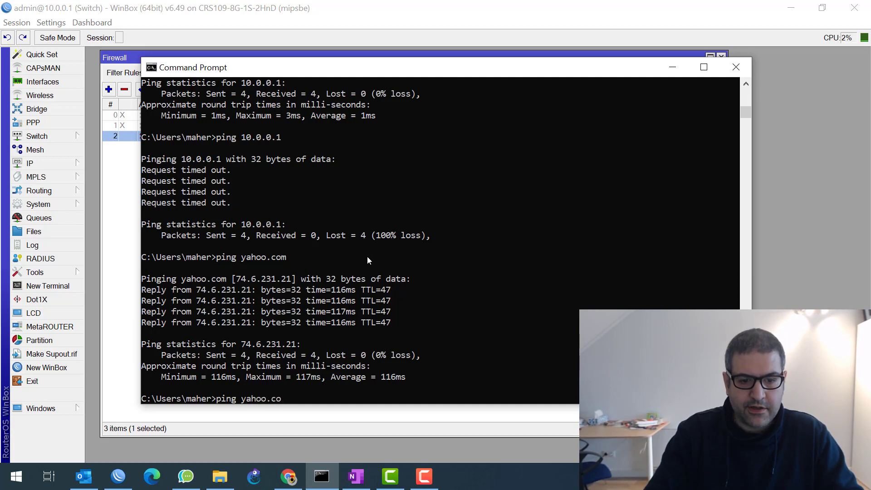
{"action": "key", "text": "Return"}
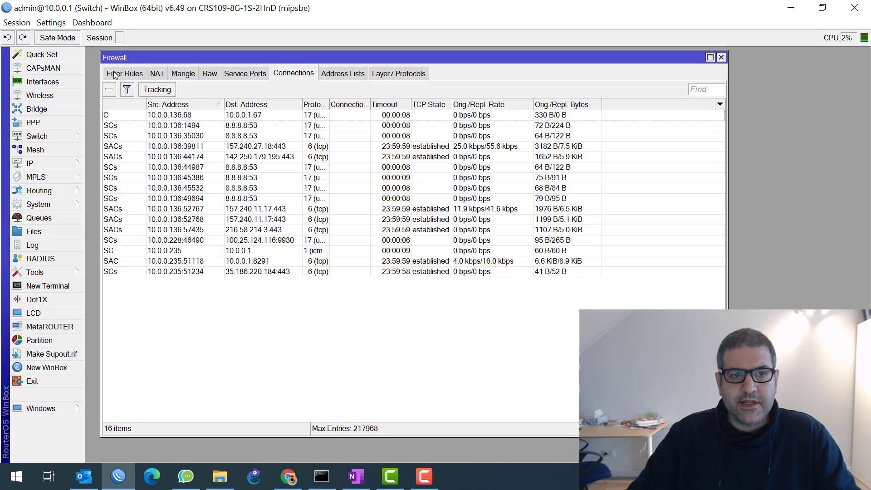
Step: Review the output drop rule's action, general settings and available chain options in WinBox, and close the rule without changing it
{"action": "left_click", "coordinate": [114, 75]}
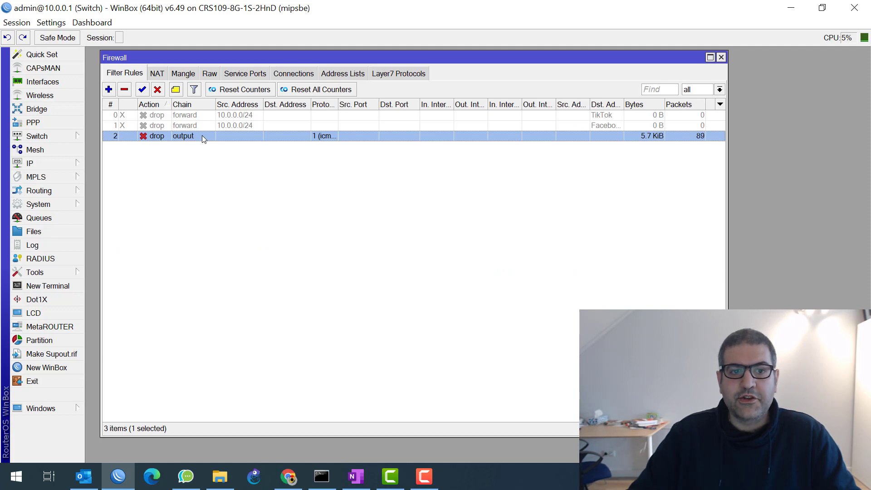
{"action": "double_click", "coordinate": [195, 136]}
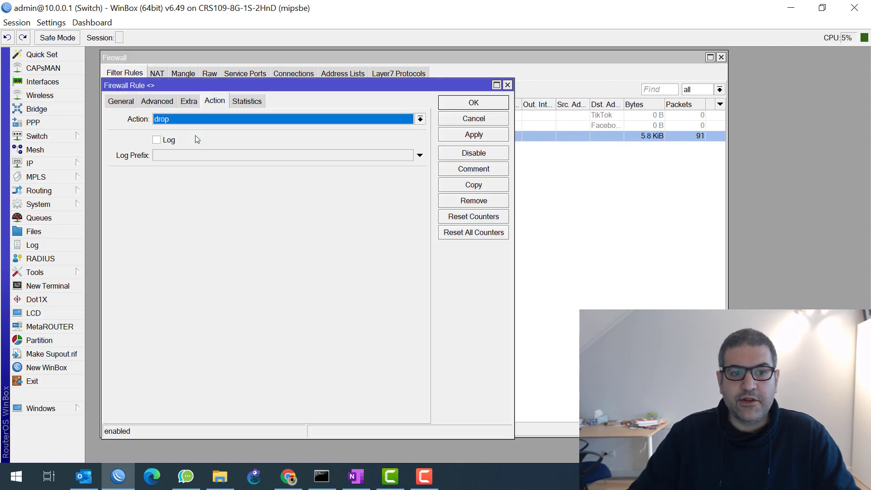
{"action": "left_click", "coordinate": [121, 102]}
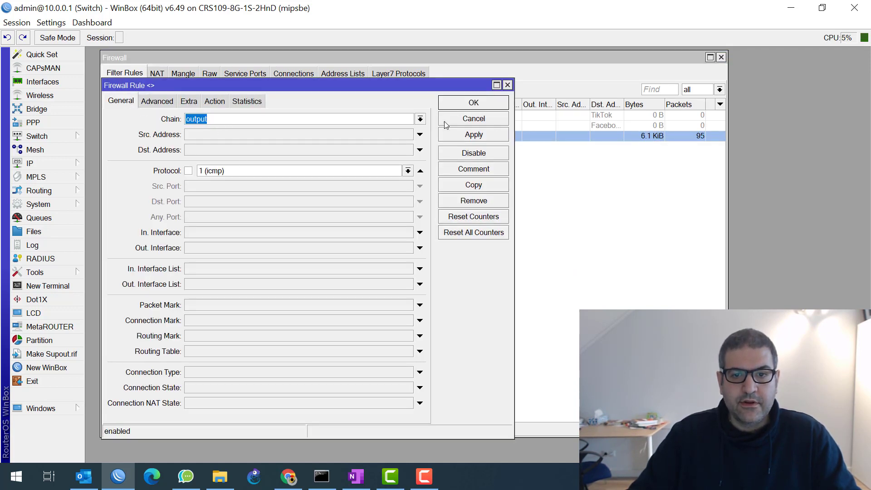
{"action": "left_click", "coordinate": [421, 119]}
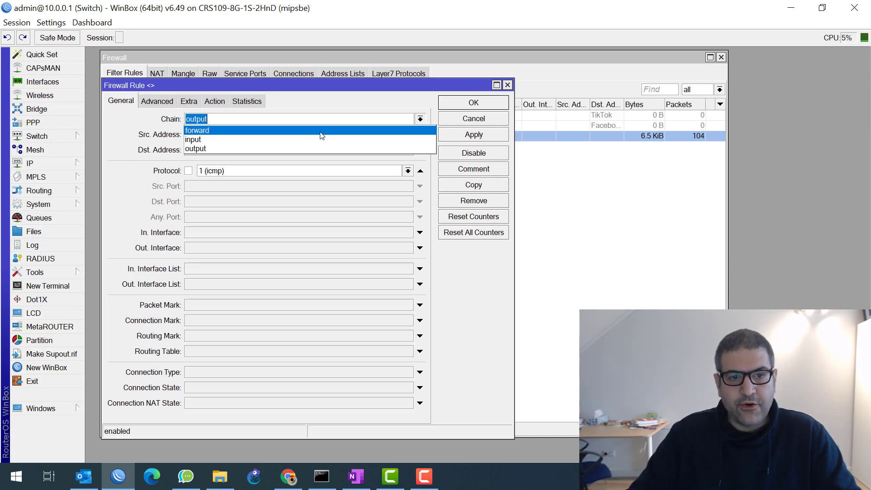
{"action": "key", "text": "Escape"}
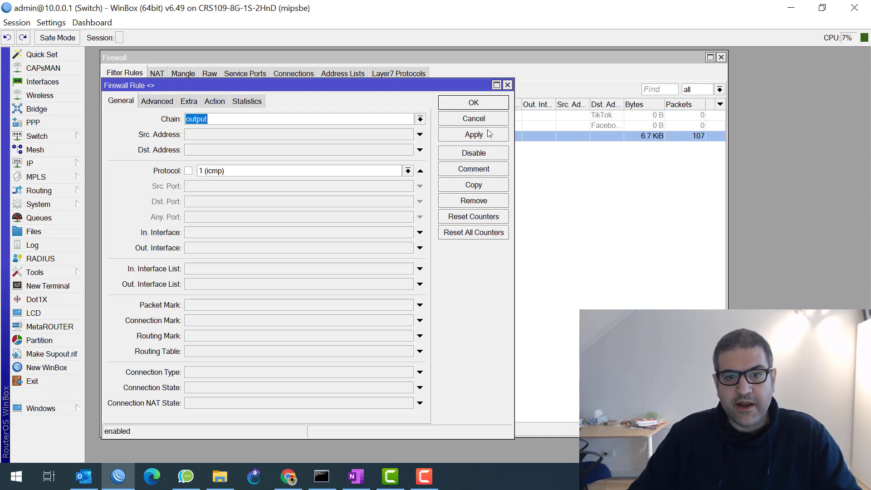
{"action": "left_click", "coordinate": [507, 102]}
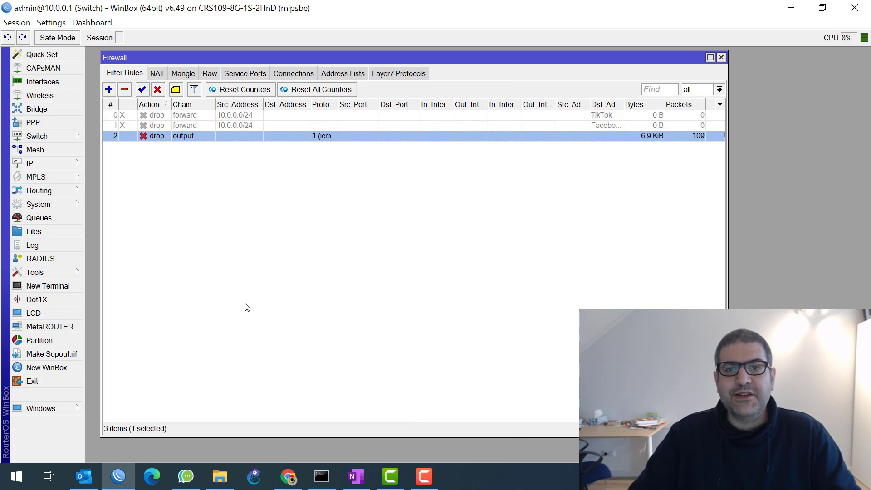